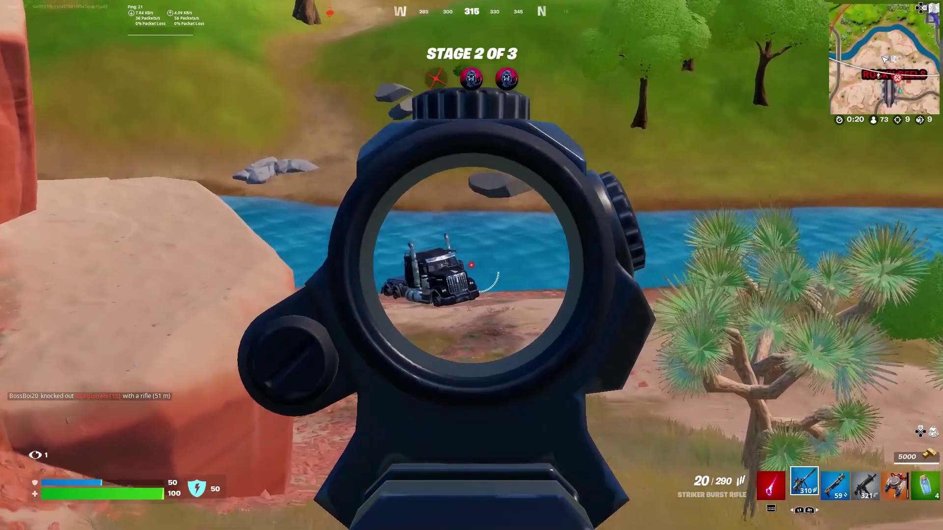
left_click(471, 265)
left_click(471, 266)
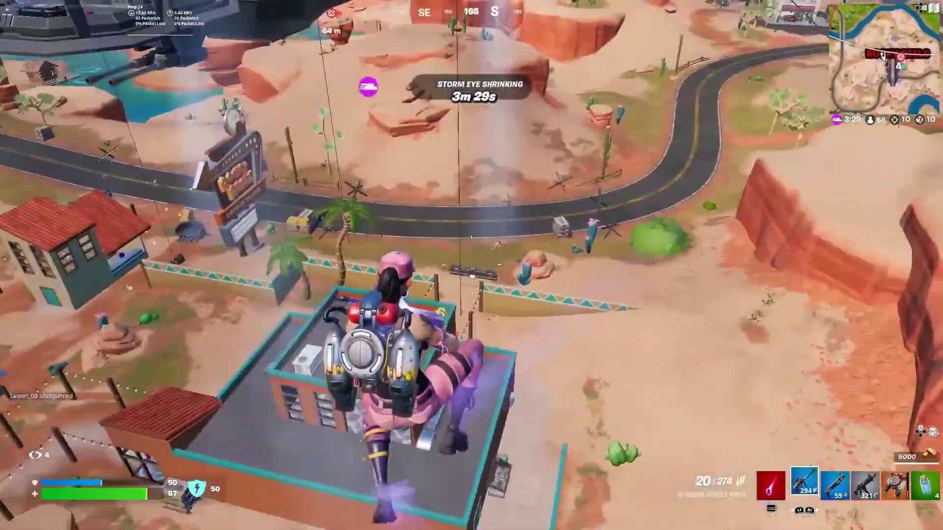
right_click(472, 265)
left_click(471, 265)
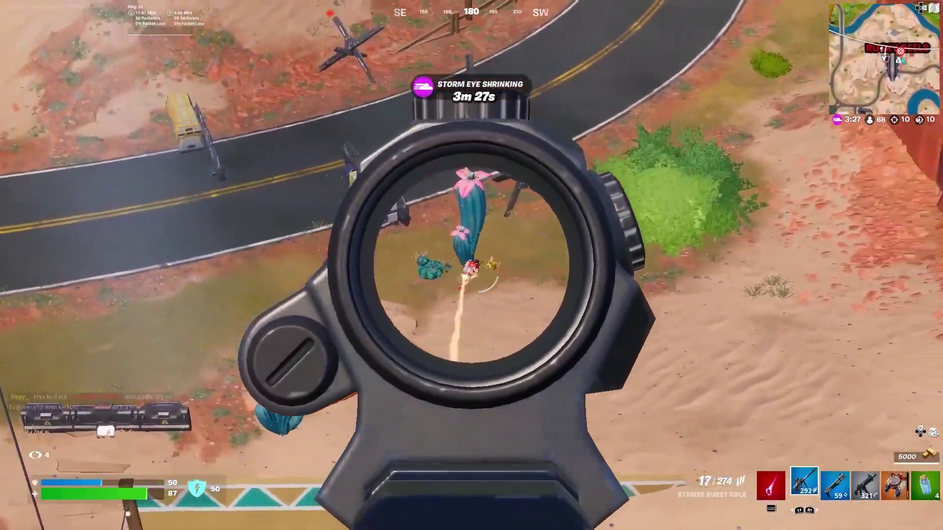
left_click(471, 266)
left_click(471, 265)
left_click(471, 265)
key("3")
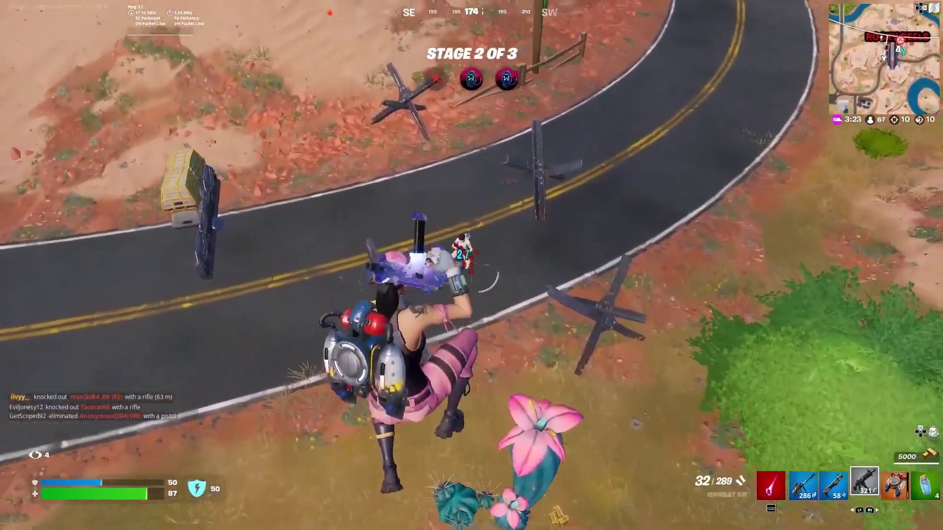
left_click(471, 265)
left_click(471, 266)
left_click(472, 266)
key("3")
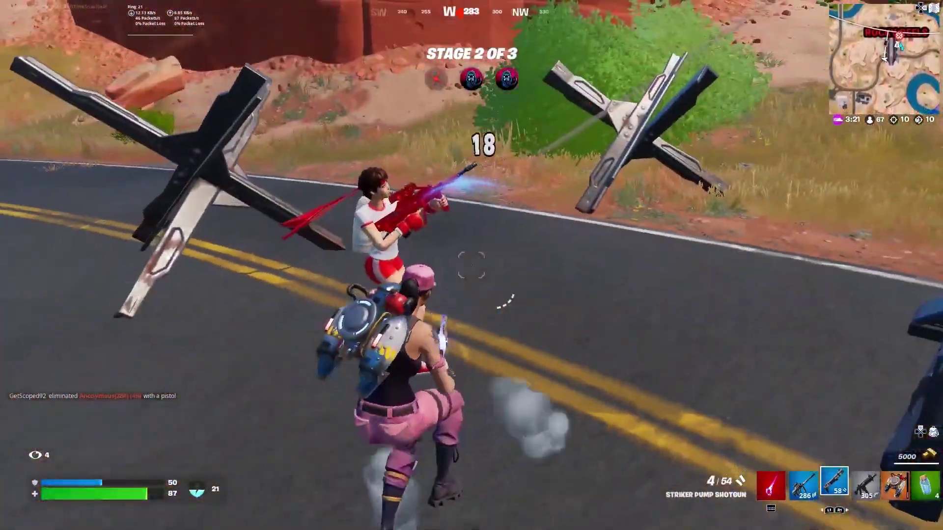
left_click(471, 265)
key("4")
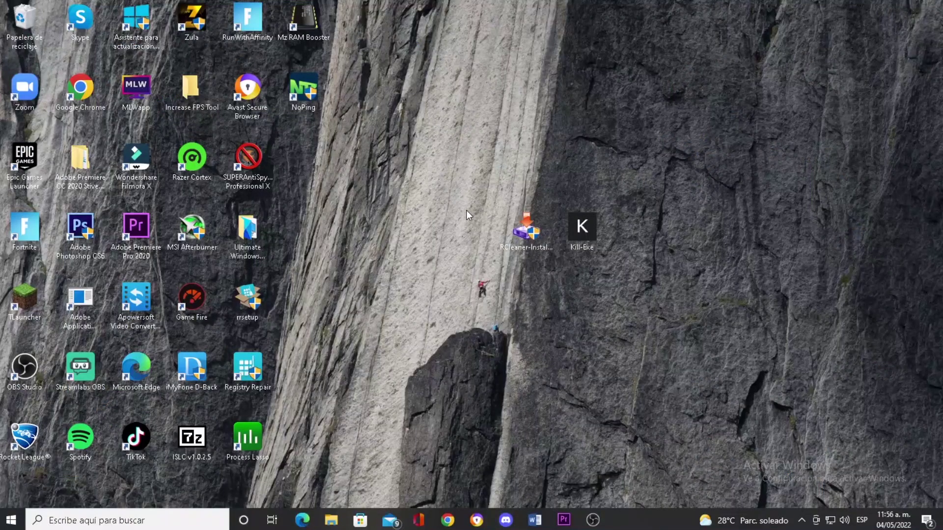
left_click_drag(437, 131, 710, 295)
left_click(711, 289)
left_click_drag(572, 281, 440, 169)
left_click_drag(545, 150, 382, 169)
left_click(723, 331)
left_click_drag(539, 166, 696, 325)
left_click(695, 325)
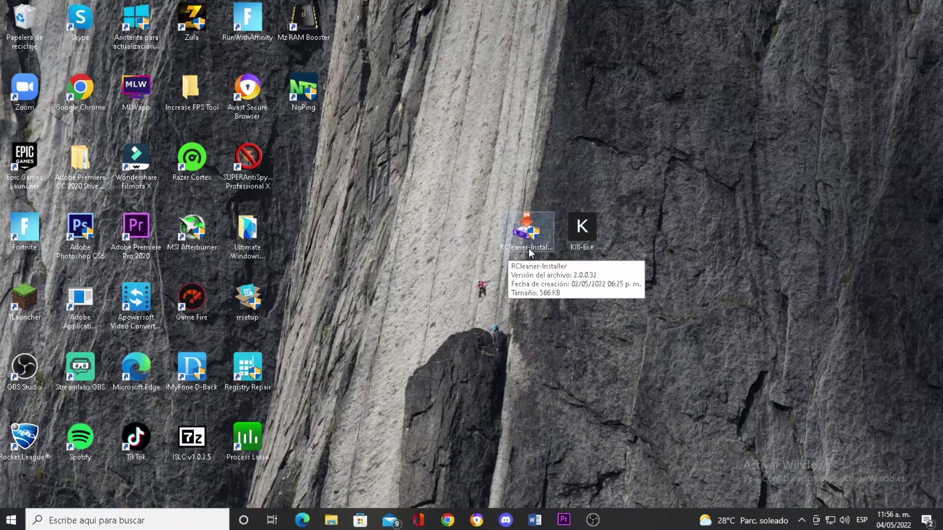
- Run RCleaner-Installer from the desktop, install RCleaner into C:\Program Files (x86)\RCleaner, and close the completed installer
left_click(524, 230)
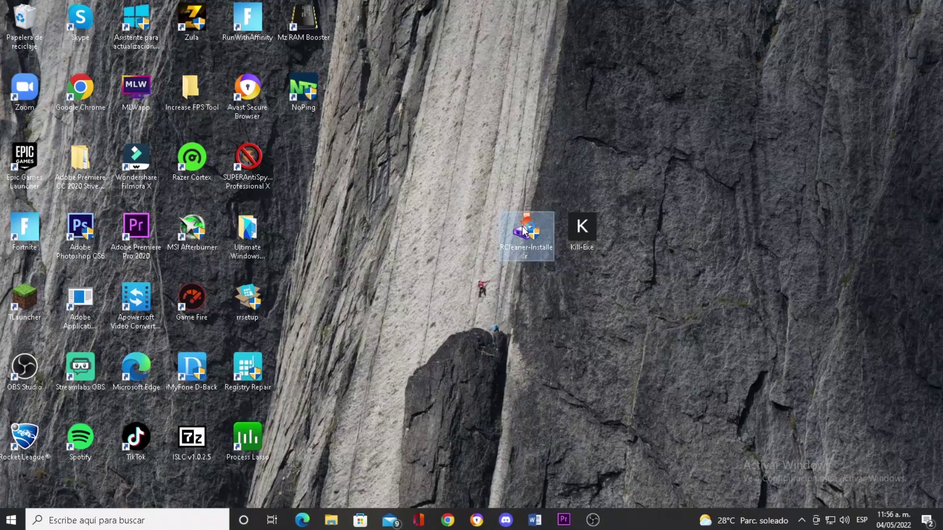
double_click(525, 230)
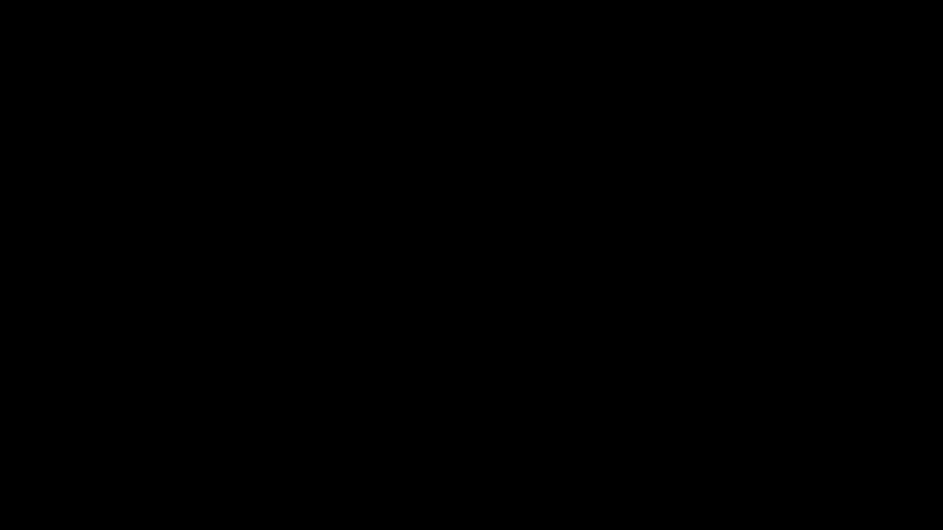
left_click(385, 346)
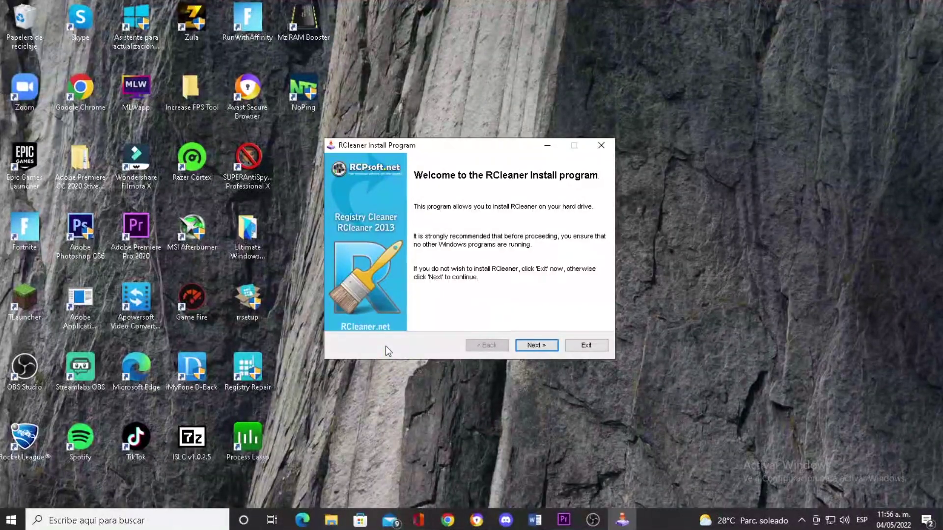
left_click(536, 346)
left_click(538, 346)
left_click(538, 346)
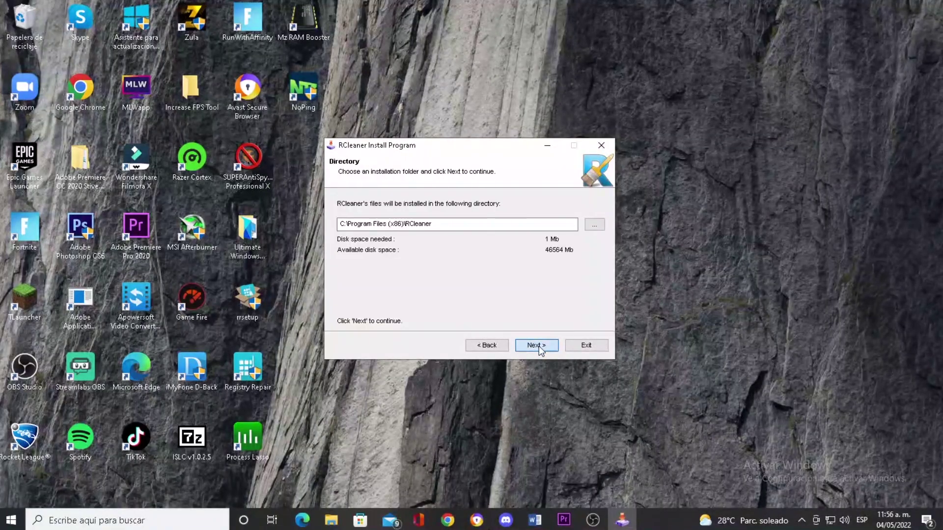
left_click(515, 300)
left_click(538, 346)
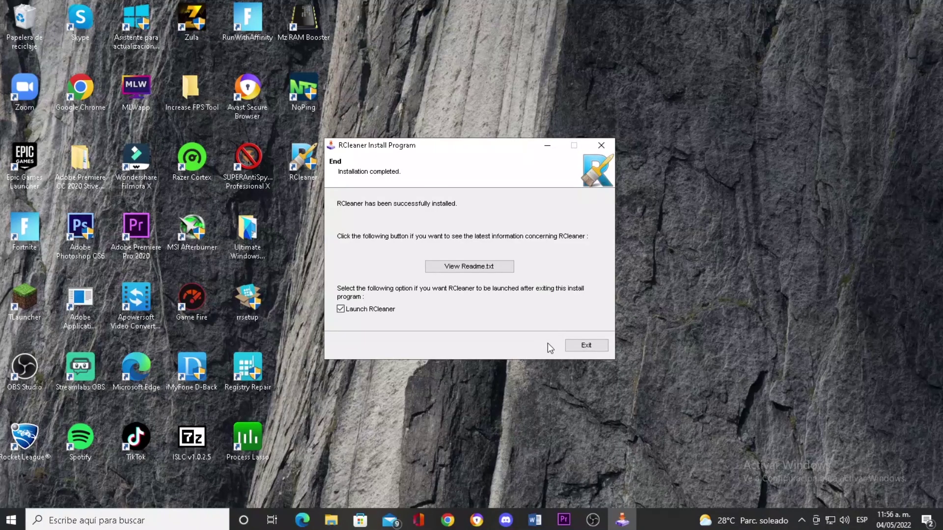
left_click(601, 145)
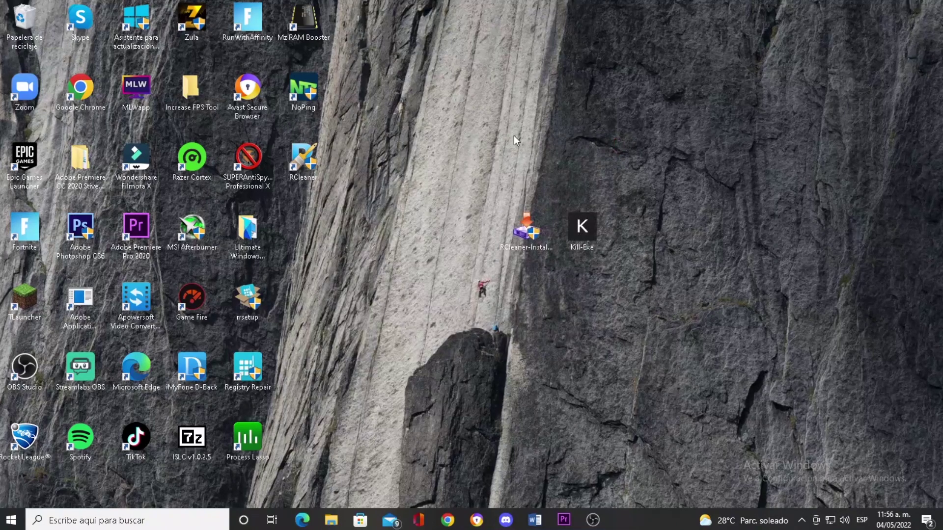
- Place the RCleaner desktop shortcut beside its installer and launch it to run a registry scan with all scan options enabled
left_click_drag(303, 162, 450, 250)
left_click_drag(406, 168, 446, 237)
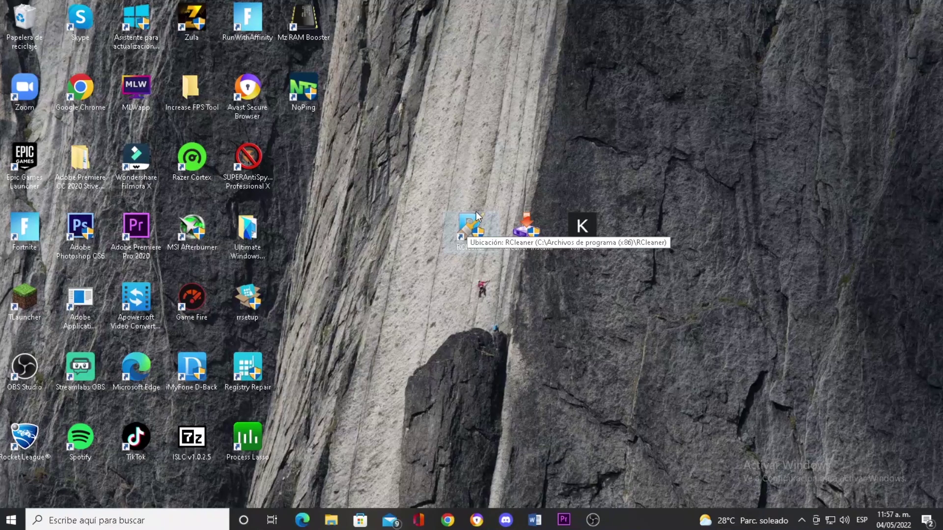
double_click(445, 232)
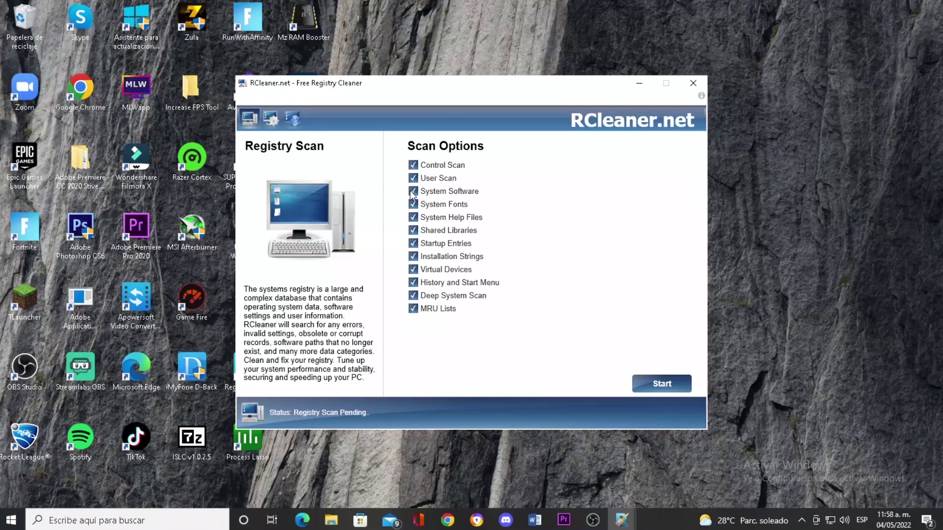
left_click(659, 387)
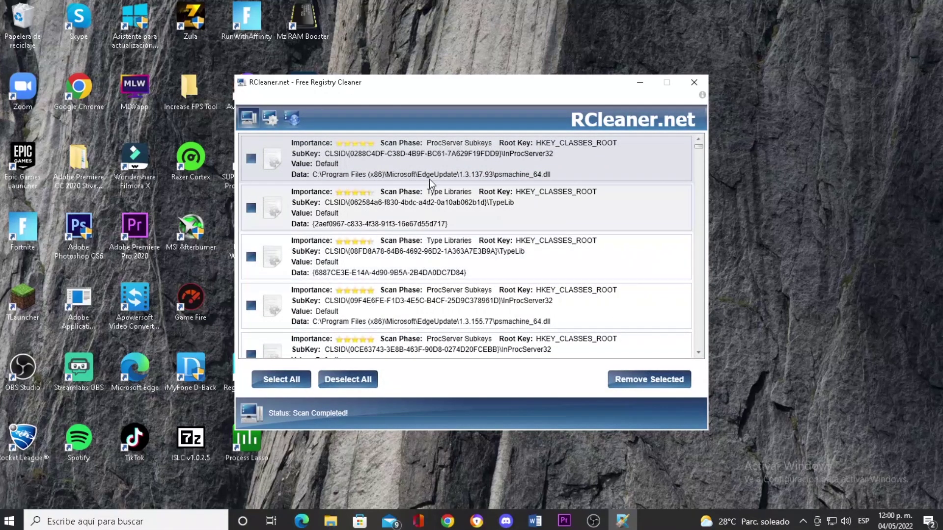
- Examine the registry entries found by the RCleaner scan, including their importance ratings, scan phases and data paths
scroll(432, 175, "down", 5)
scroll(432, 176, "down", 5)
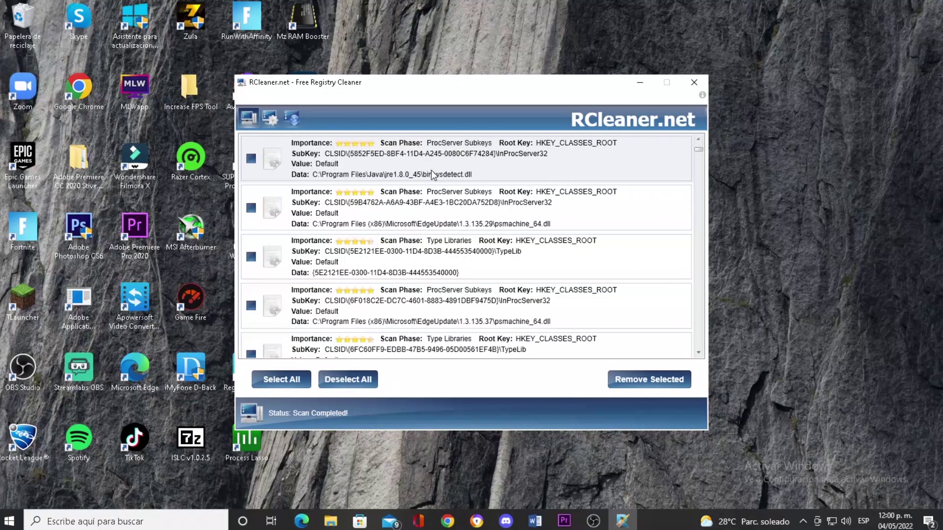
scroll(433, 176, "down", 5)
scroll(432, 175, "down", 4)
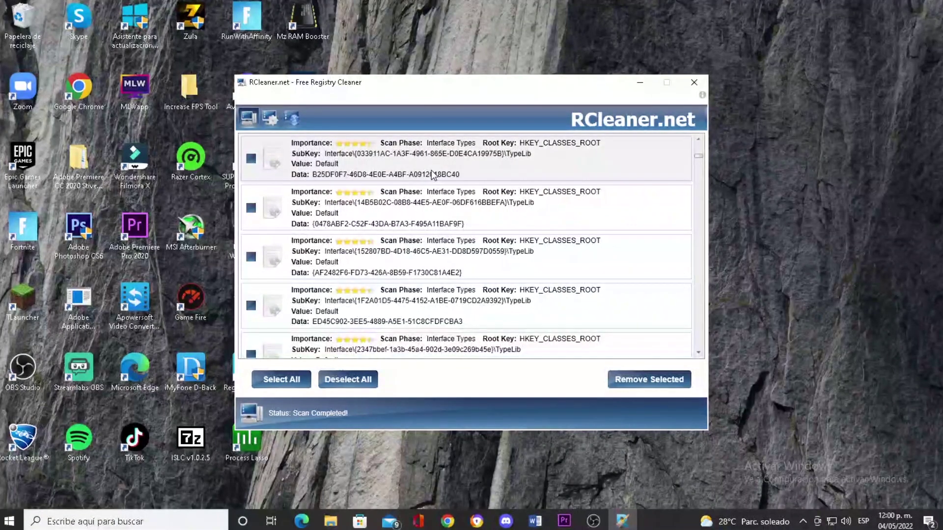
scroll(496, 275, "down", 10)
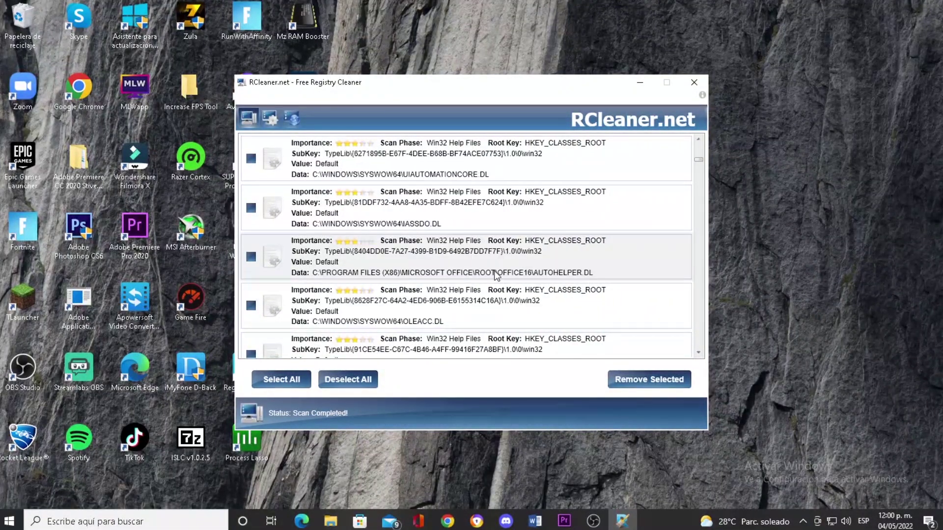
scroll(496, 275, "down", 12)
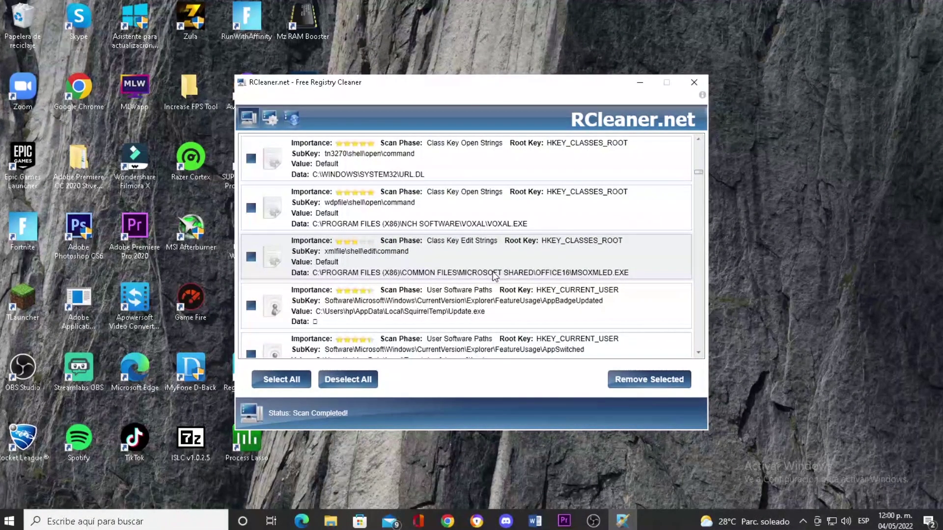
scroll(495, 276, "down", 10)
scroll(496, 277, "down", 10)
scroll(495, 277, "down", 10)
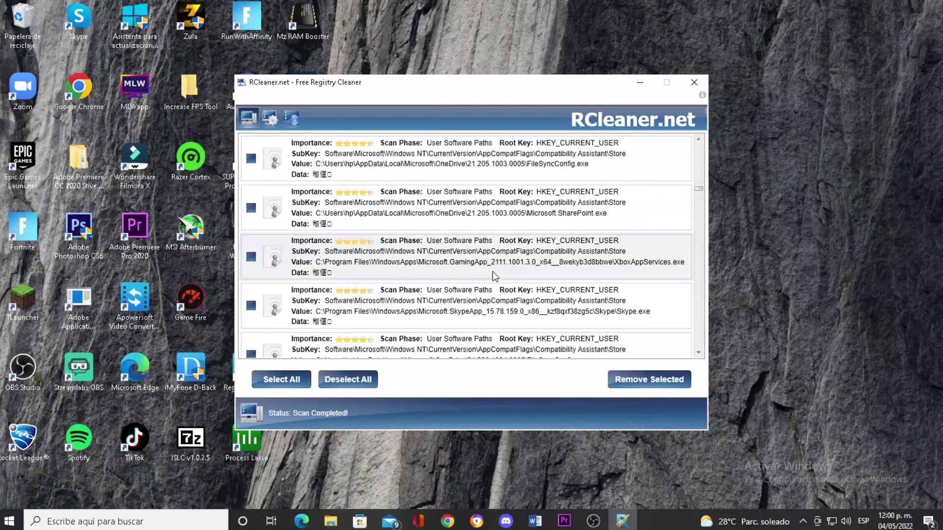
scroll(495, 276, "down", 10)
left_click_drag(694, 200, 699, 135)
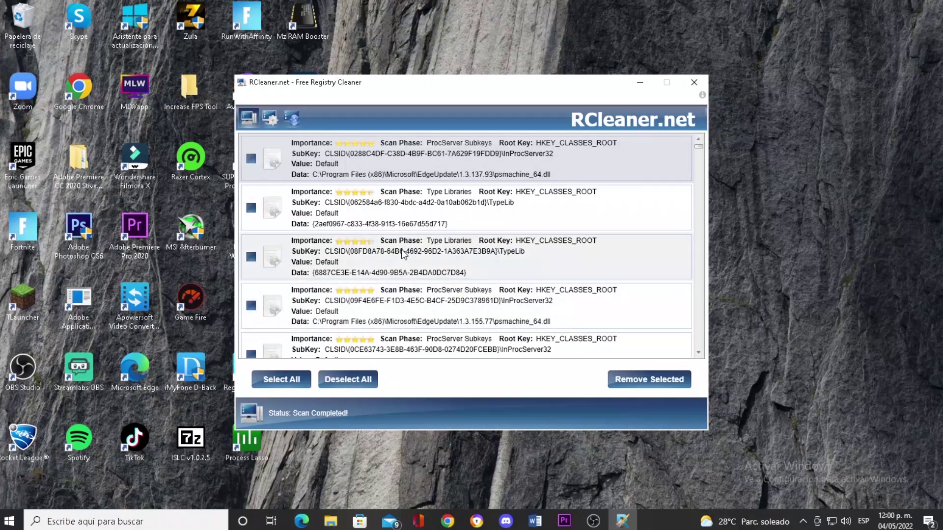
scroll(418, 242, "down", 5)
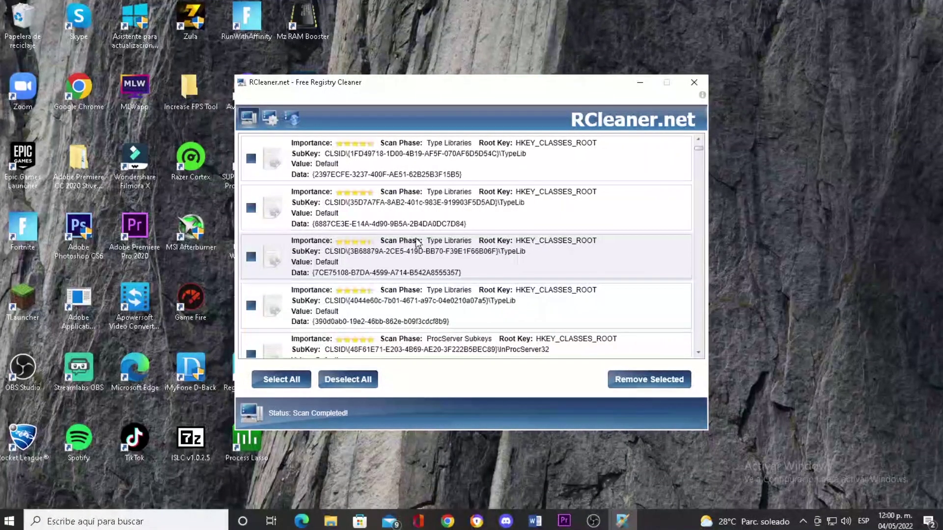
scroll(418, 243, "down", 5)
scroll(418, 243, "down", 5)
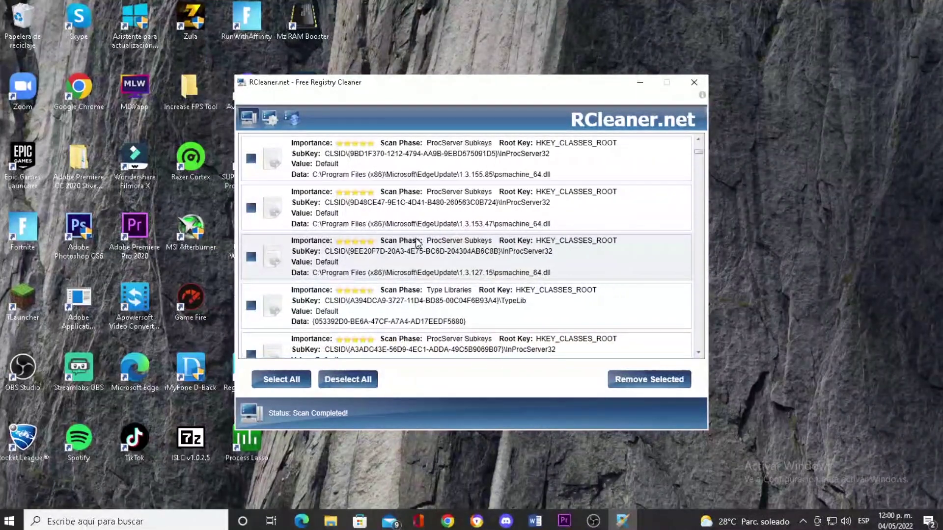
scroll(418, 243, "down", 5)
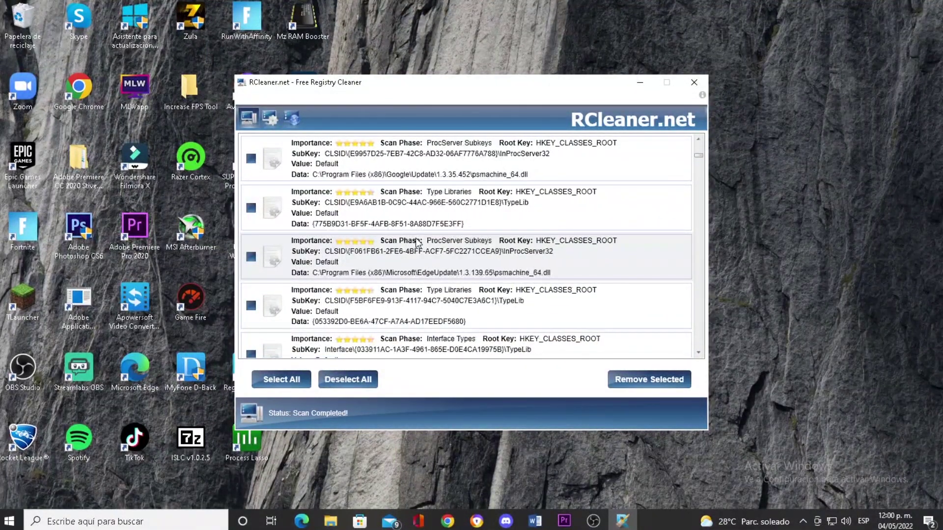
scroll(418, 243, "up", 3)
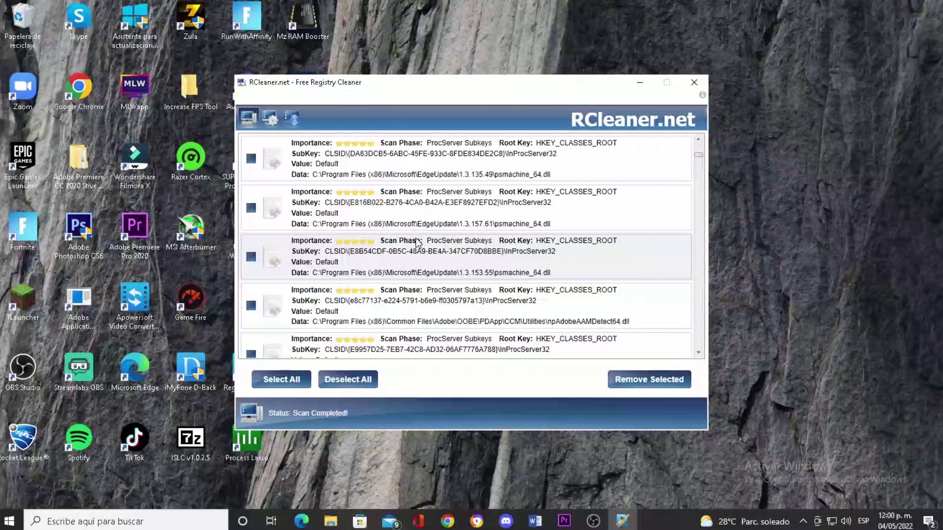
scroll(418, 243, "up", 3)
scroll(418, 243, "up", 8)
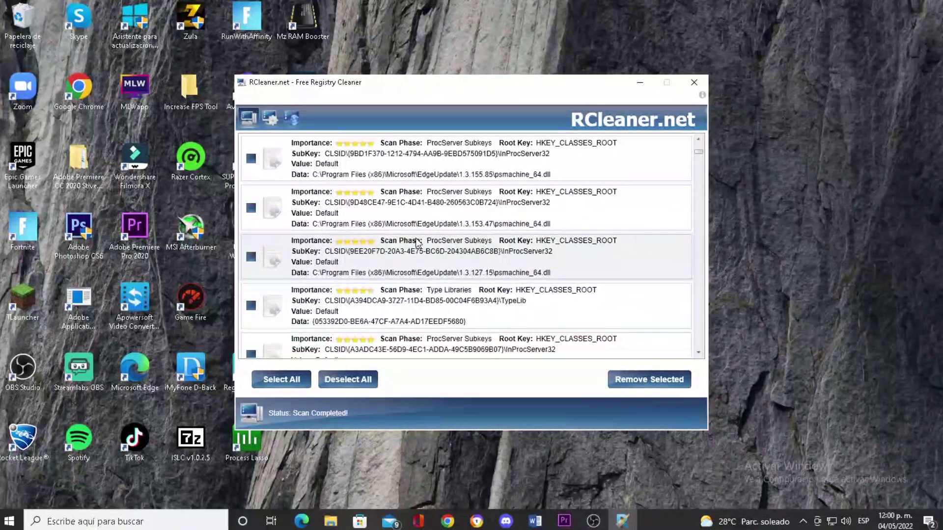
scroll(418, 242, "up", 3)
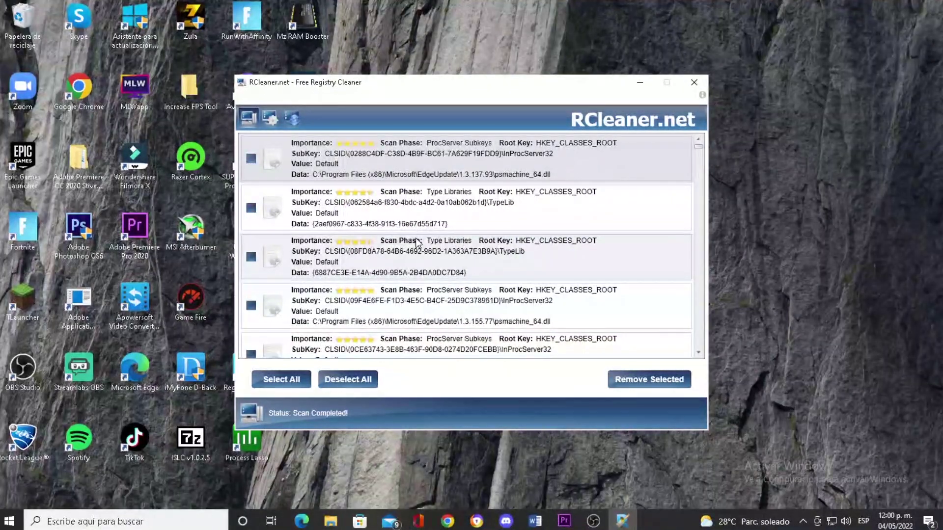
scroll(418, 243, "down", 3)
scroll(418, 242, "up", 3)
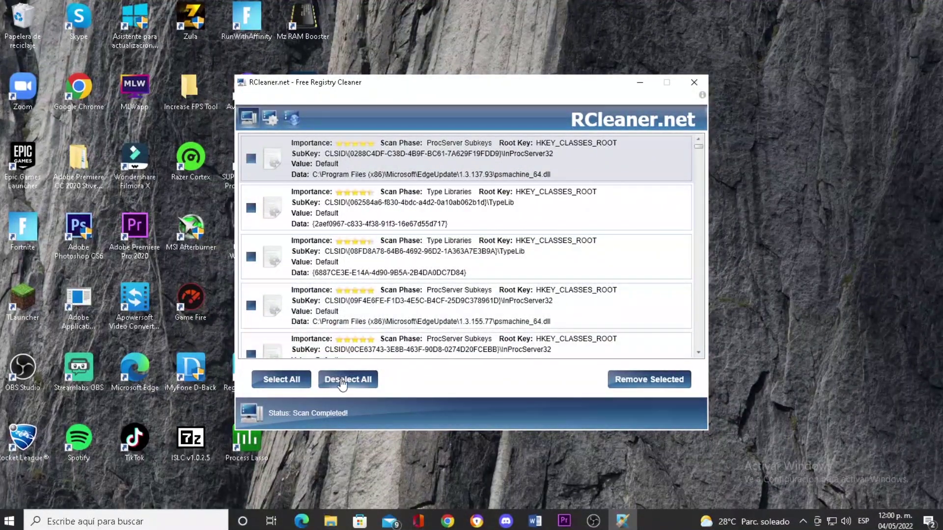
- Select all found registry entries and remove them without creating a System Restore point
left_click(650, 388)
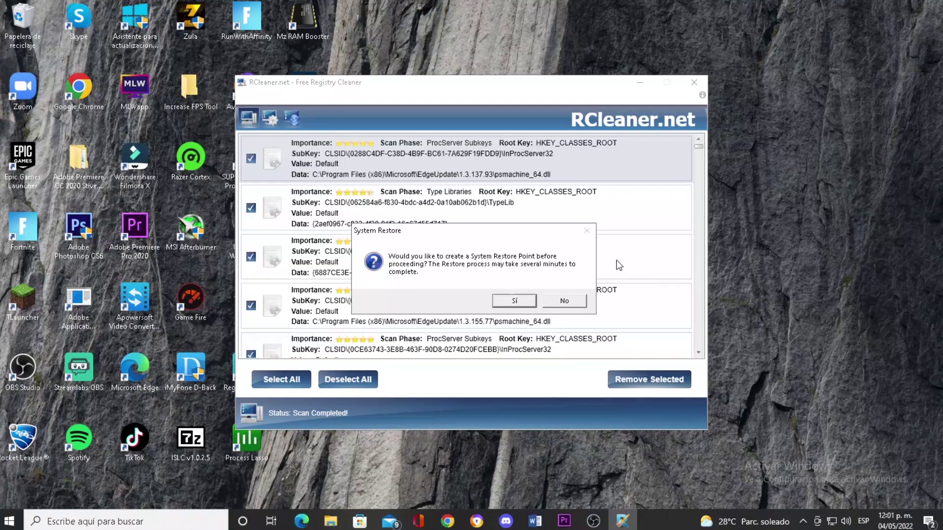
left_click(582, 301)
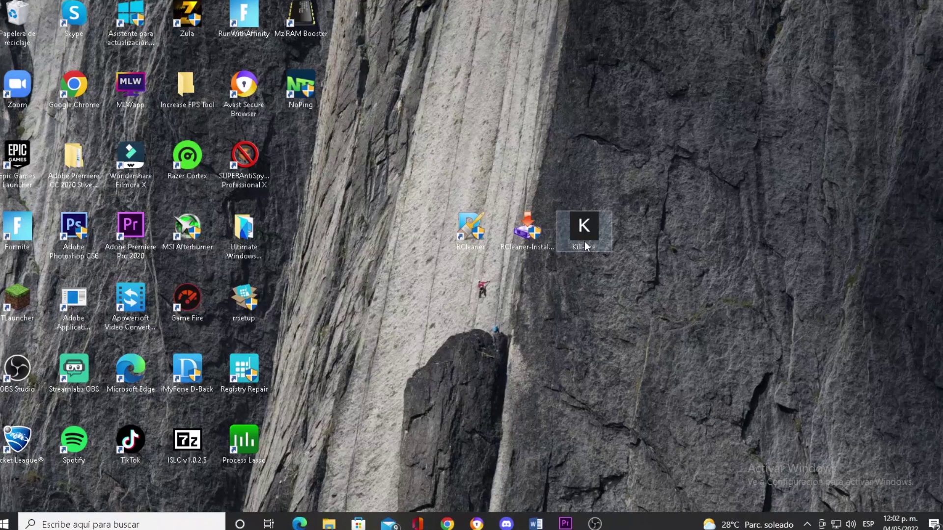
- Launch Kill-Exe from the desktop, reposition its window with the process list, and minimize it
double_click(594, 229)
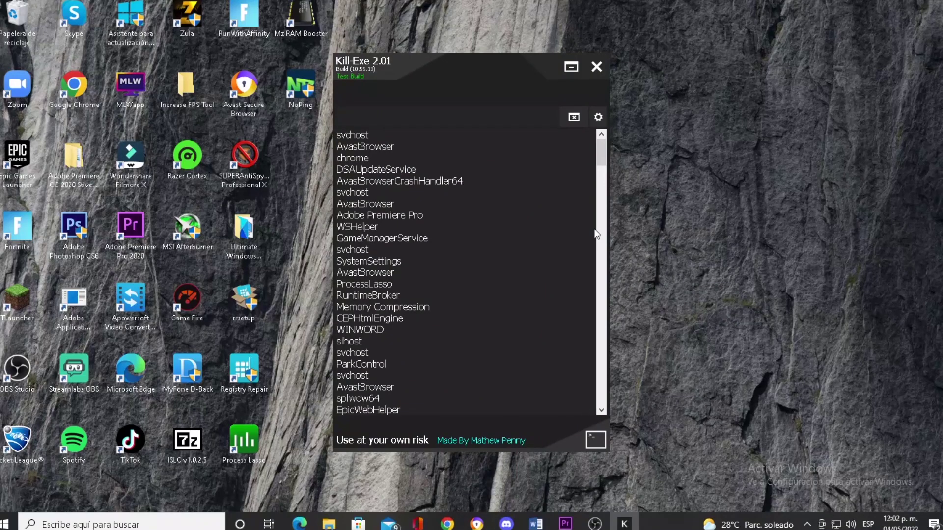
left_click_drag(458, 76, 402, 53)
left_click_drag(444, 29, 403, 54)
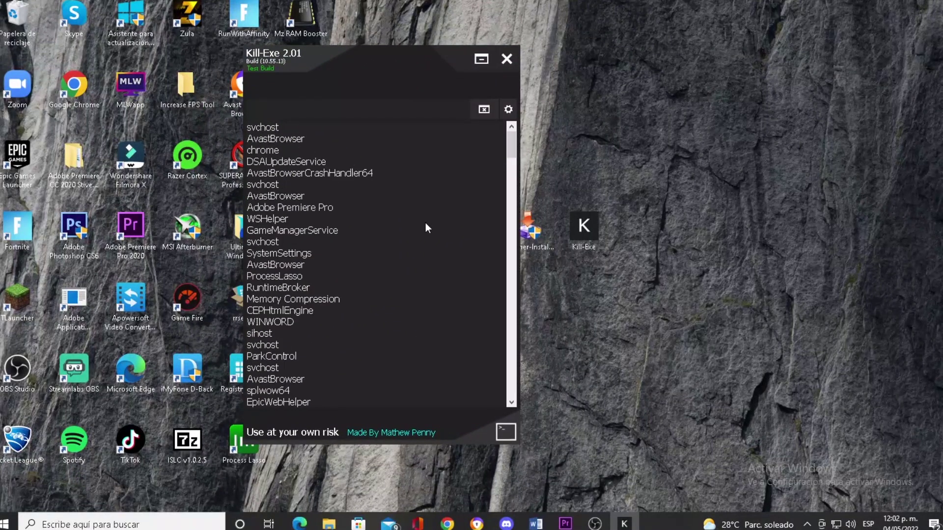
left_click(480, 59)
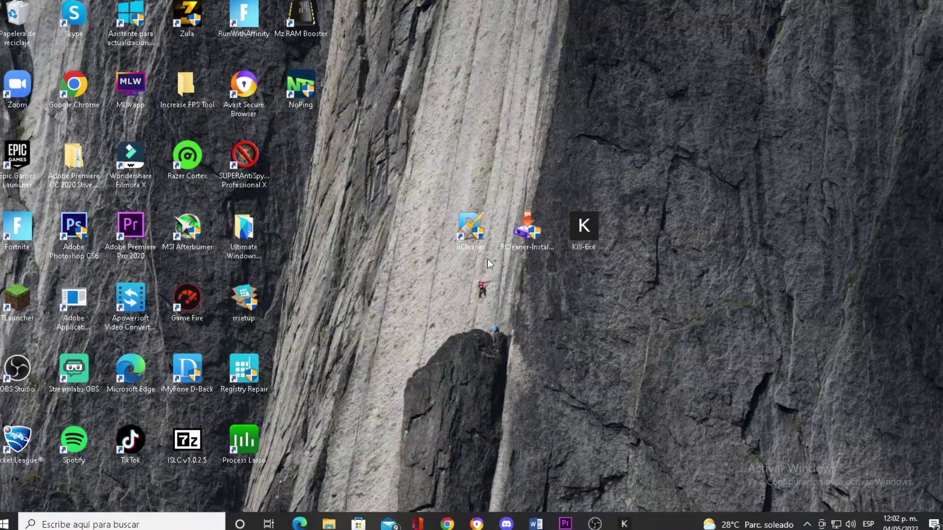
- Open the Windows Task Manager (Administrador de tareas)
right_click(663, 525)
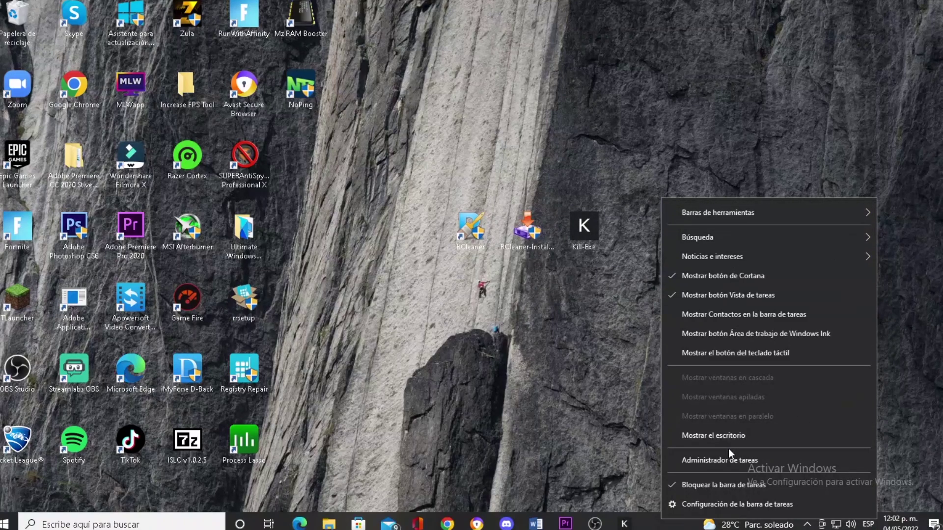
left_click(749, 462)
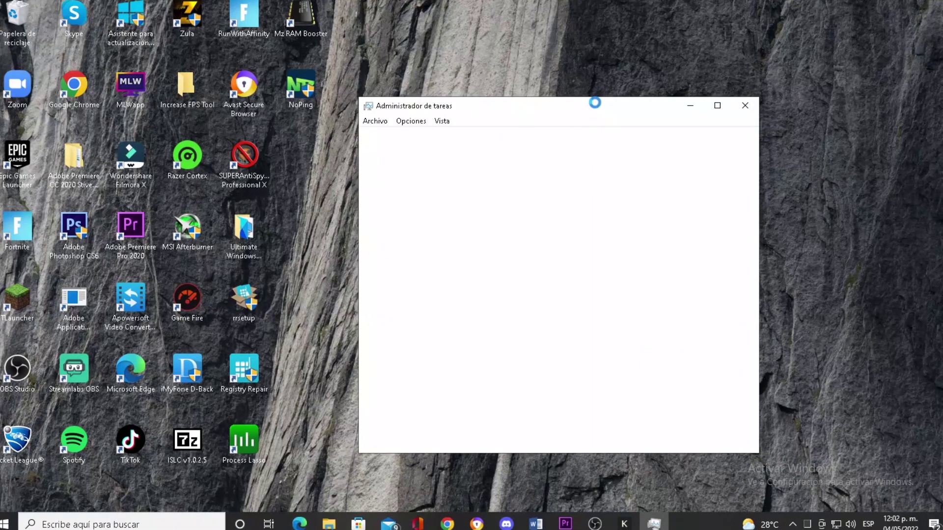
- Move the Task Manager window aside and examine the running processes and their CPU, memory and disk usage
left_click_drag(574, 107, 644, 105)
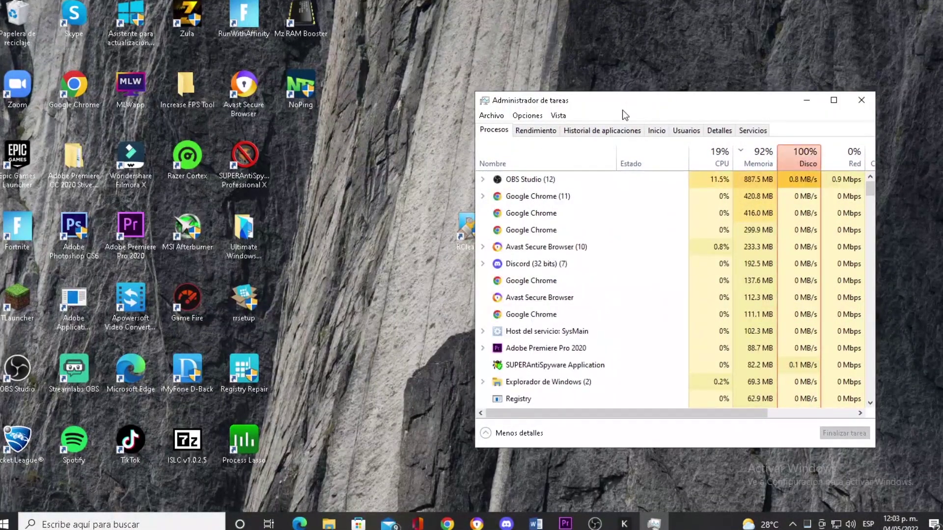
scroll(690, 342, "down", 1)
scroll(688, 343, "up", 1)
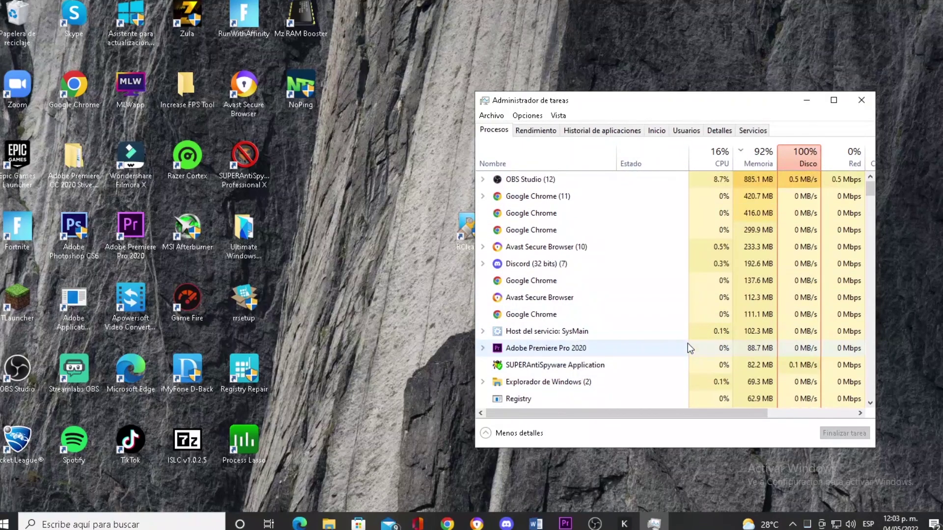
scroll(688, 343, "down", 10)
scroll(687, 343, "down", 2)
scroll(688, 347, "down", 12)
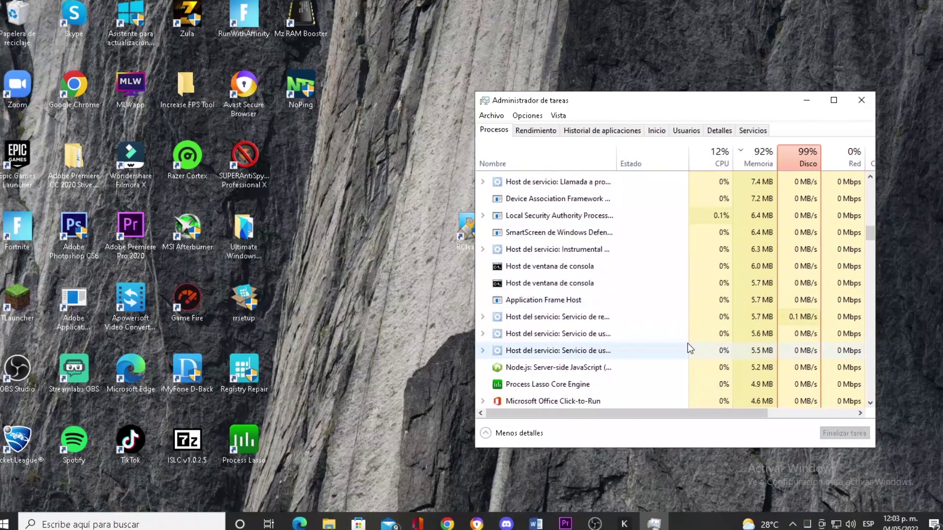
scroll(688, 344, "down", 12)
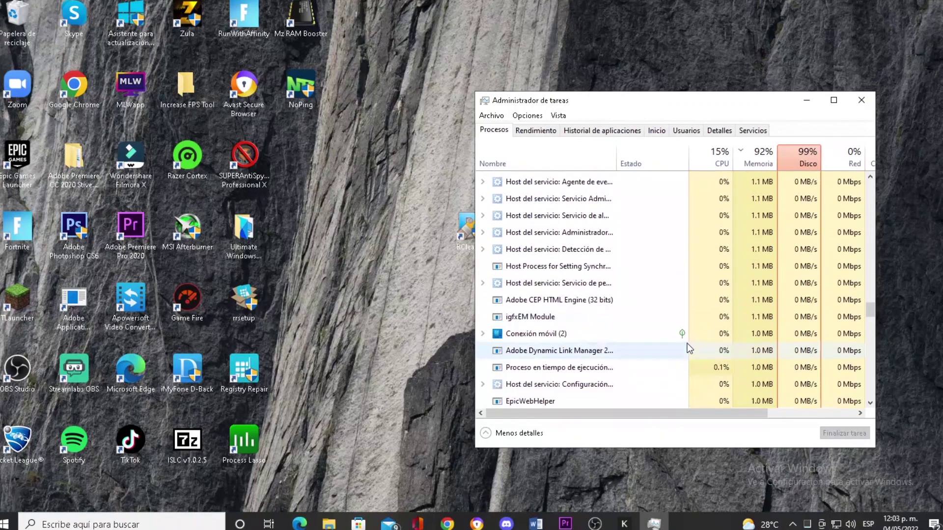
scroll(688, 343, "down", 8)
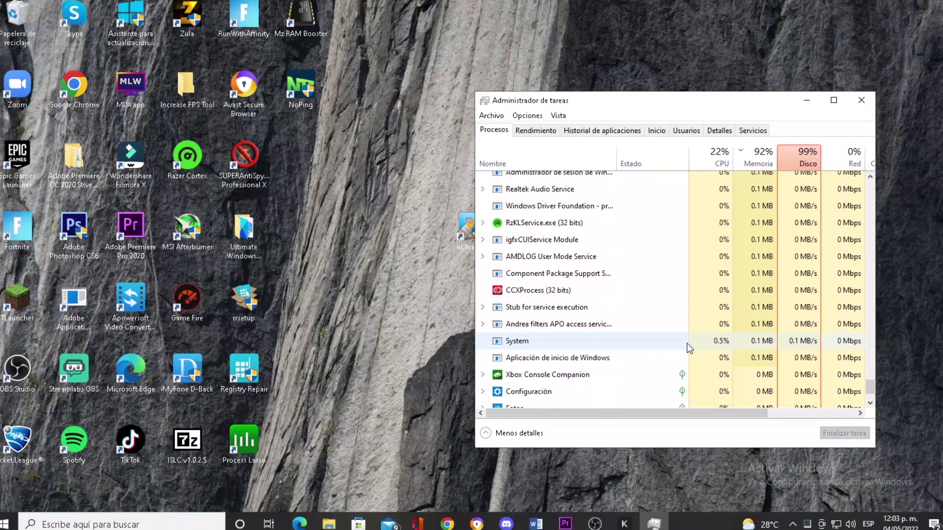
scroll(687, 343, "up", 4)
scroll(688, 344, "up", 10)
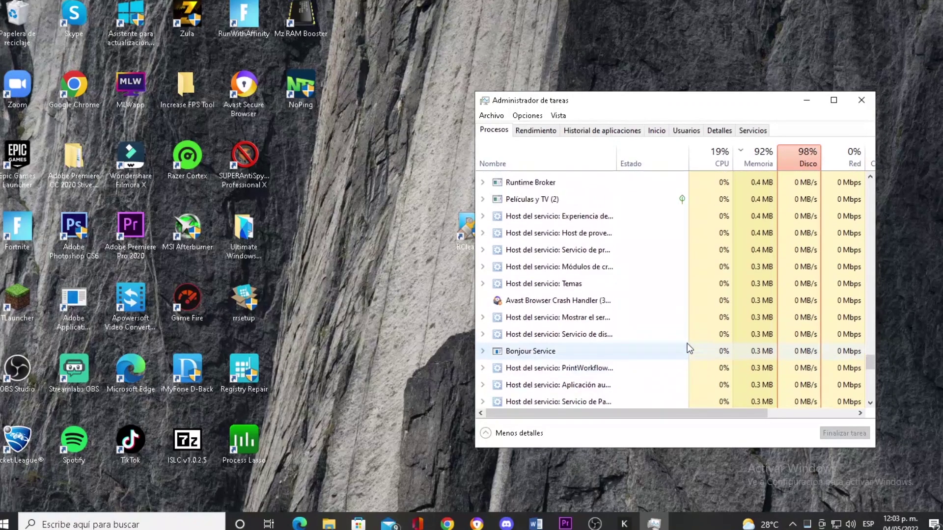
left_click_drag(871, 313, 876, 240)
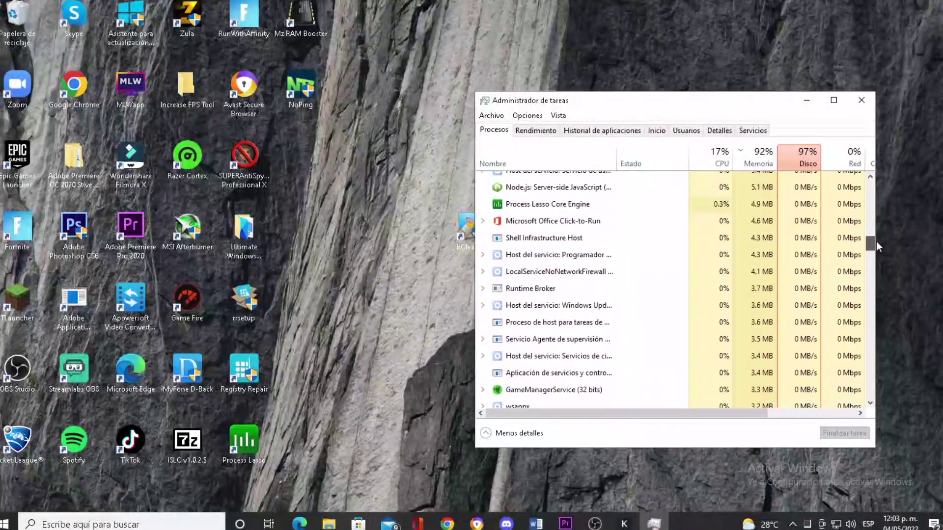
scroll(673, 267, "up", 7)
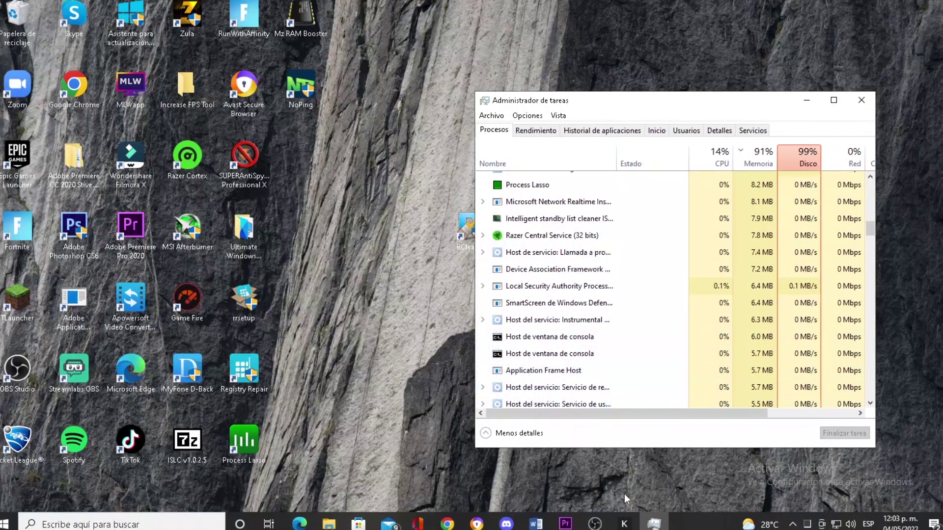
- Restore the Kill-Exe window and place it beside Task Manager to compare the two process lists
left_click(624, 524)
left_click_drag(376, 61, 351, 88)
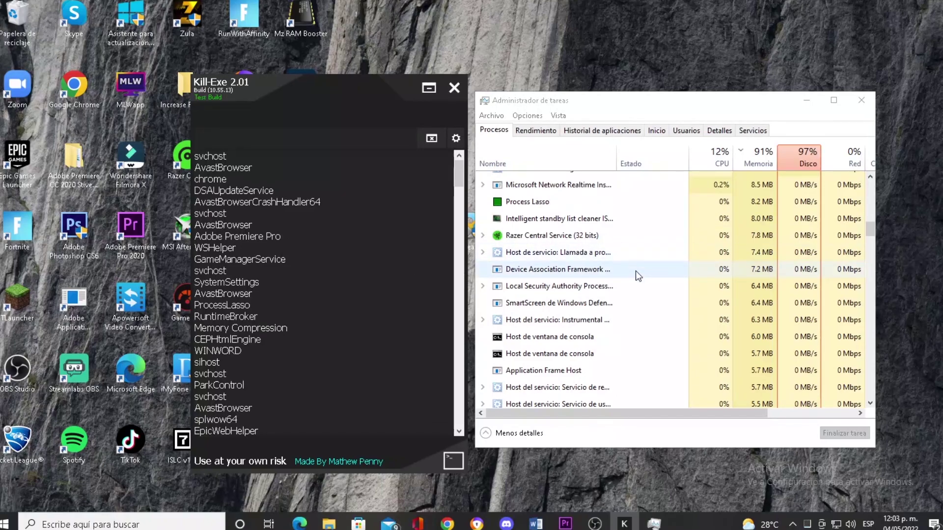
scroll(614, 287, "down", 3)
scroll(605, 290, "down", 4)
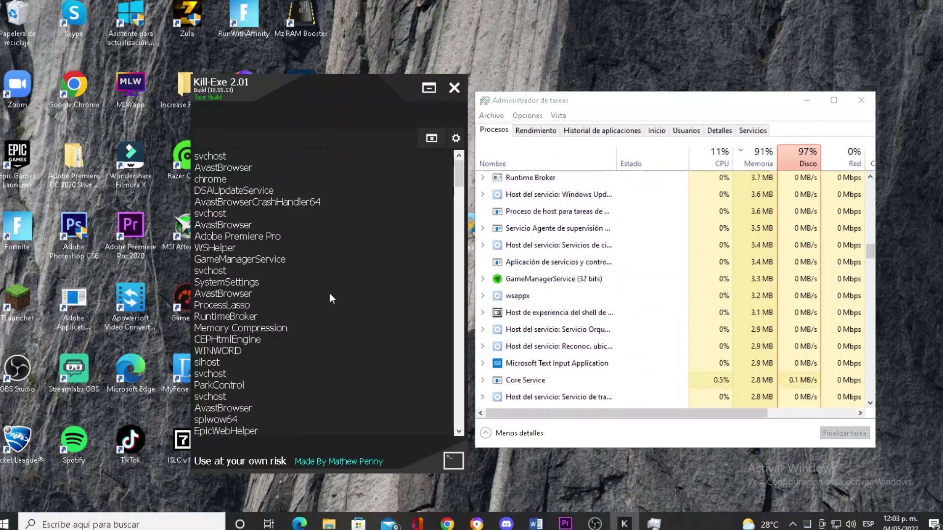
- Find and select the Discord process in Kill-Exe and open its kill, restart and priority options
scroll(260, 317, "down", 4)
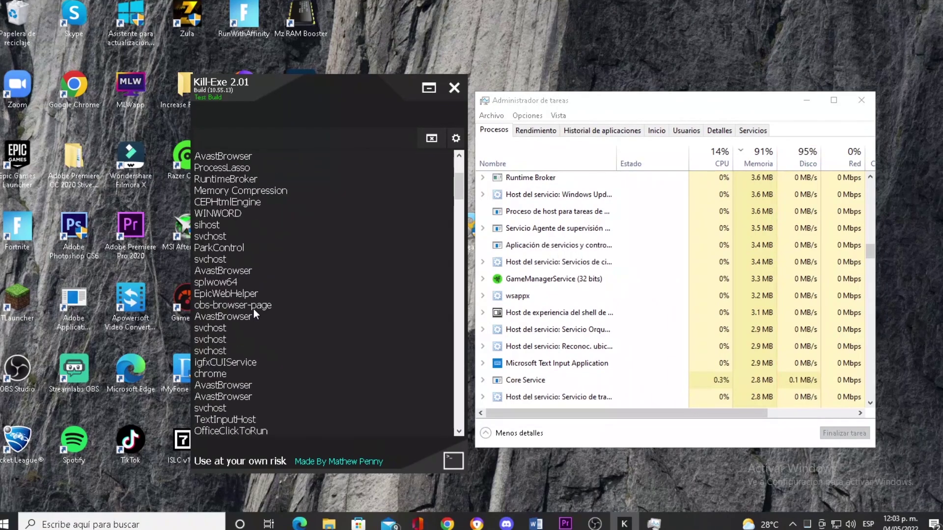
scroll(229, 299, "down", 1)
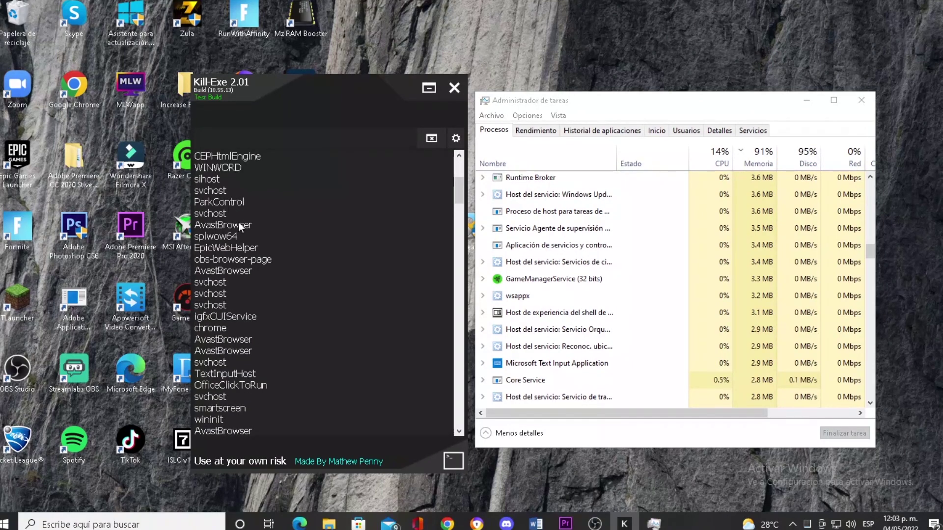
scroll(274, 296, "down", 2)
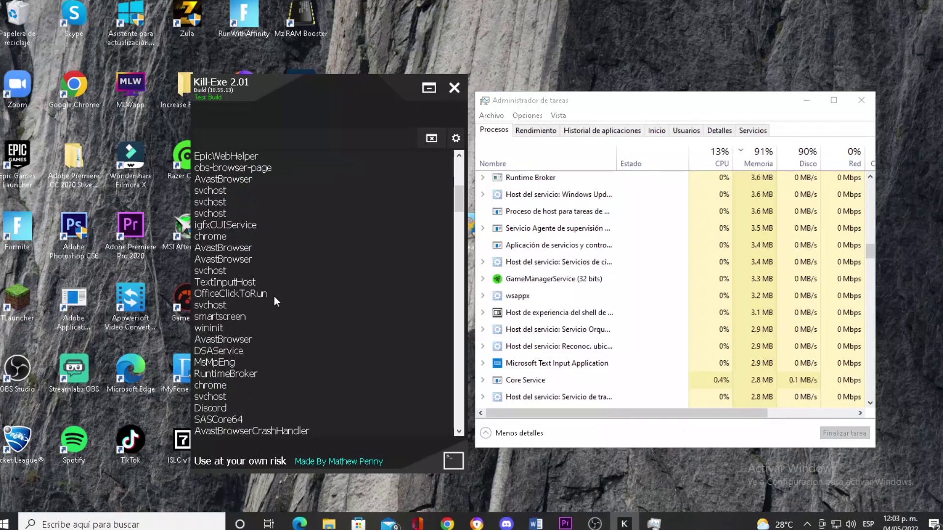
scroll(240, 320, "down", 1)
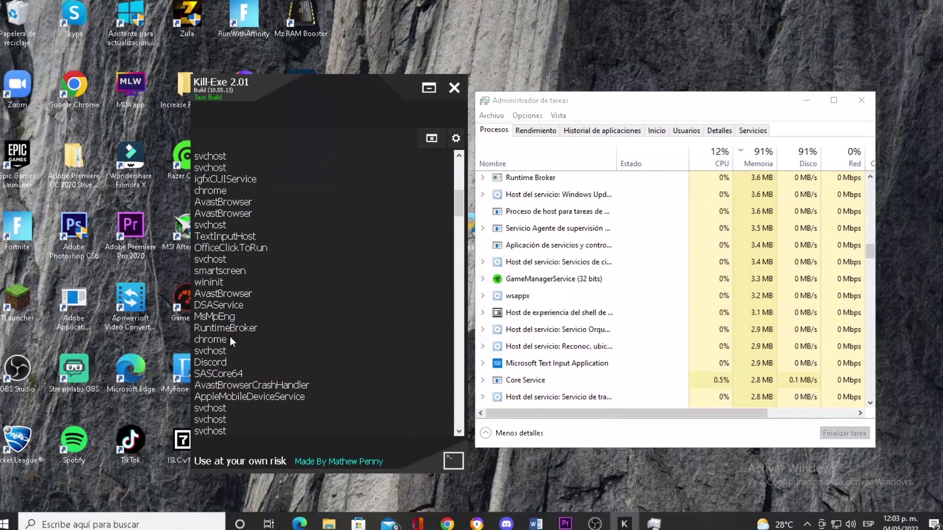
scroll(240, 332, "down", 1)
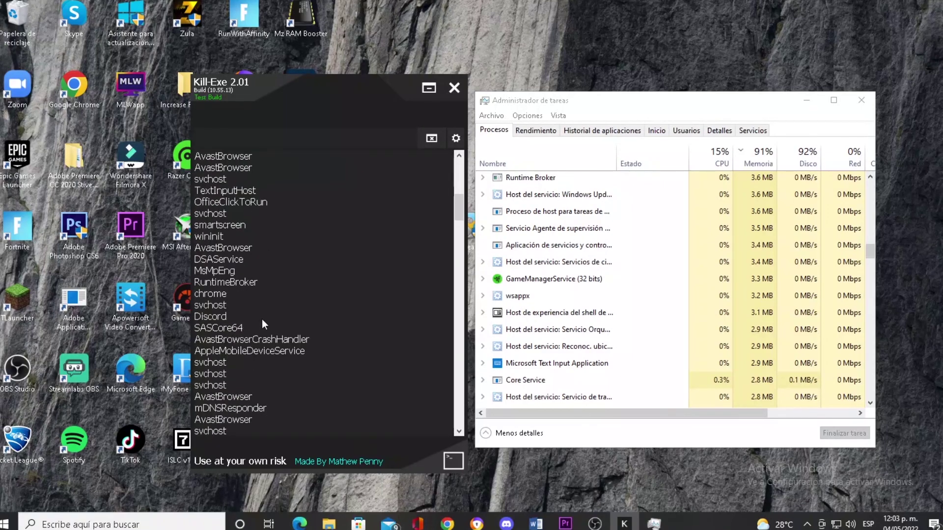
left_click(217, 317)
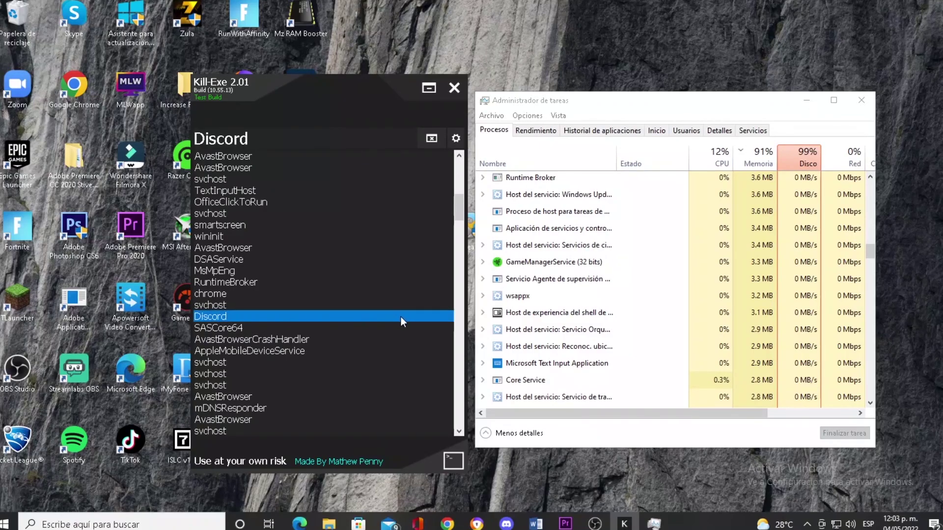
right_click(234, 318)
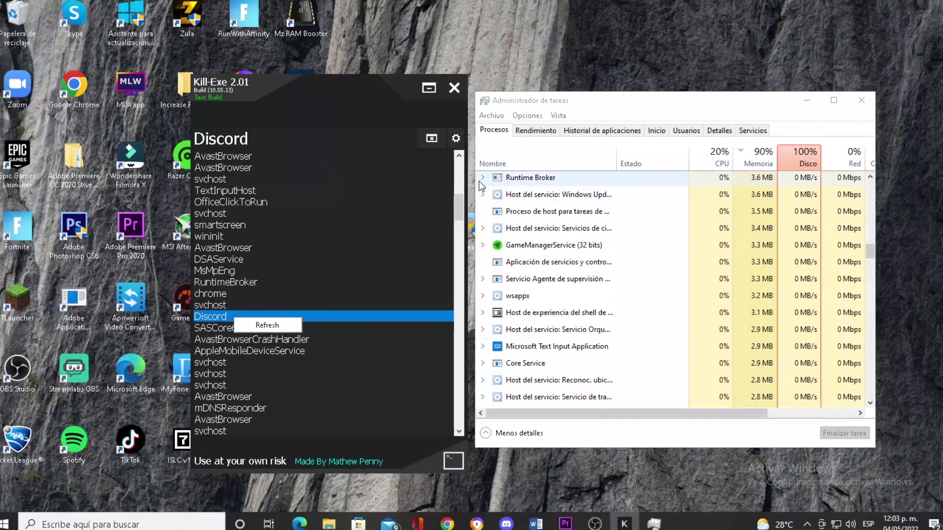
left_click(455, 139)
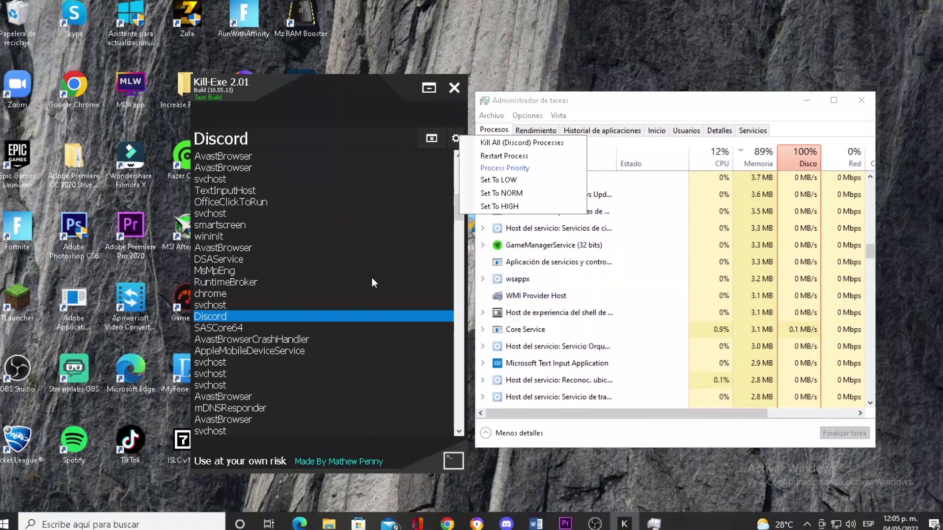
left_click(500, 207)
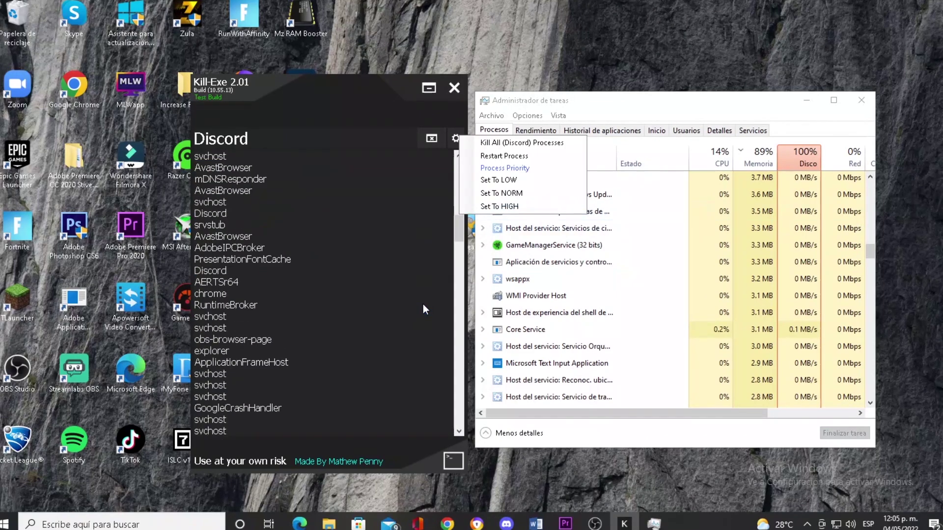
- Compare the processes listed in Kill-Exe and Task Manager and dismiss the Discord process options
scroll(714, 346, "up", 10)
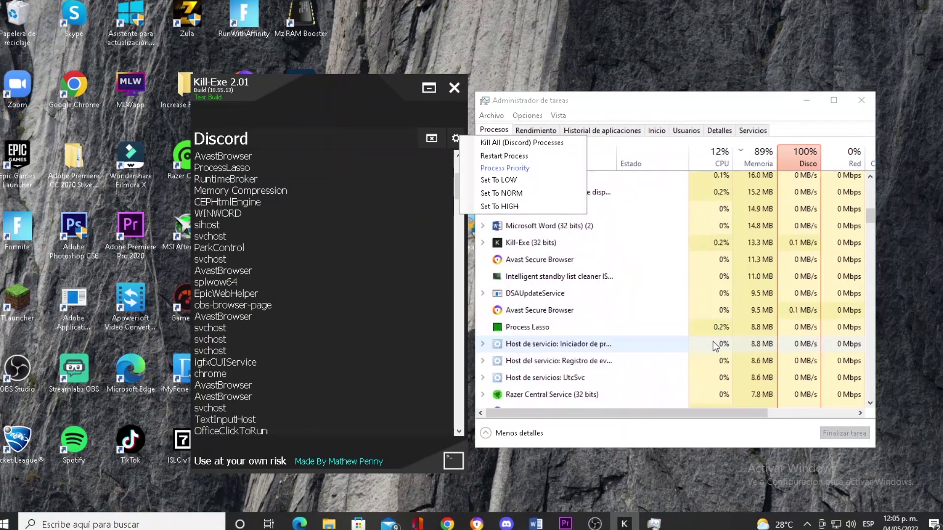
scroll(714, 346, "up", 5)
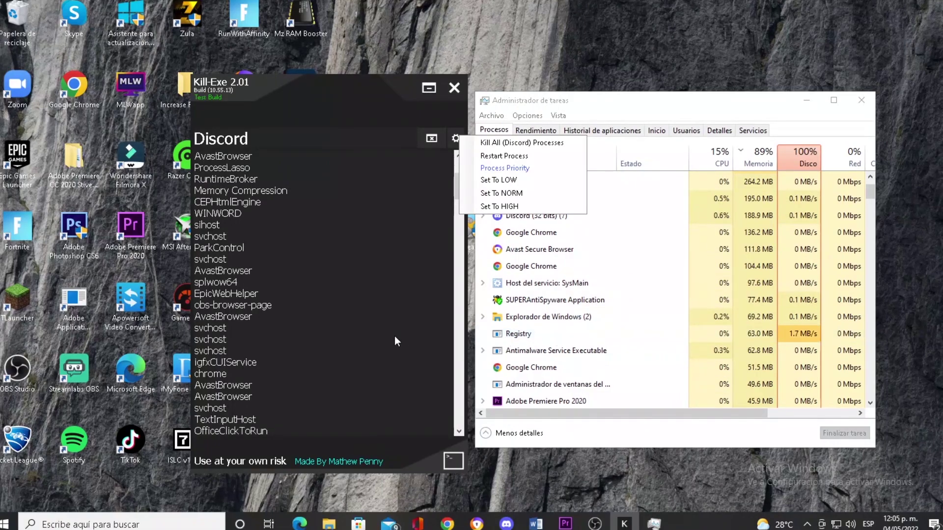
scroll(347, 339, "up", 4)
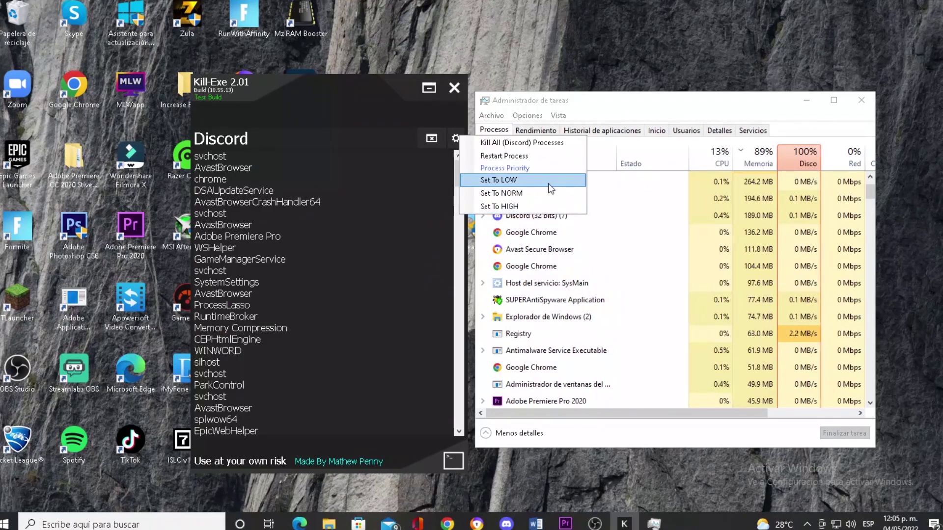
scroll(335, 232, "down", 5)
scroll(335, 233, "down", 8)
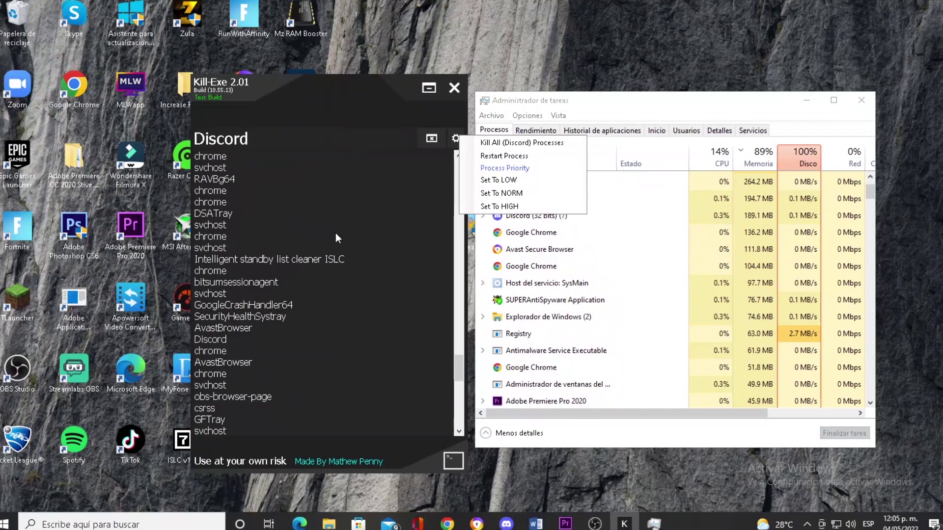
scroll(335, 234, "down", 4)
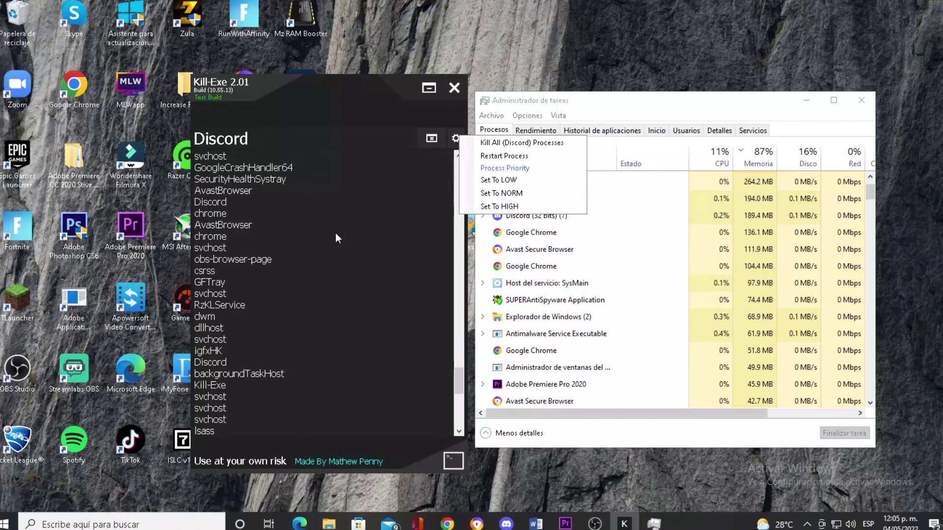
scroll(346, 235, "down", 3)
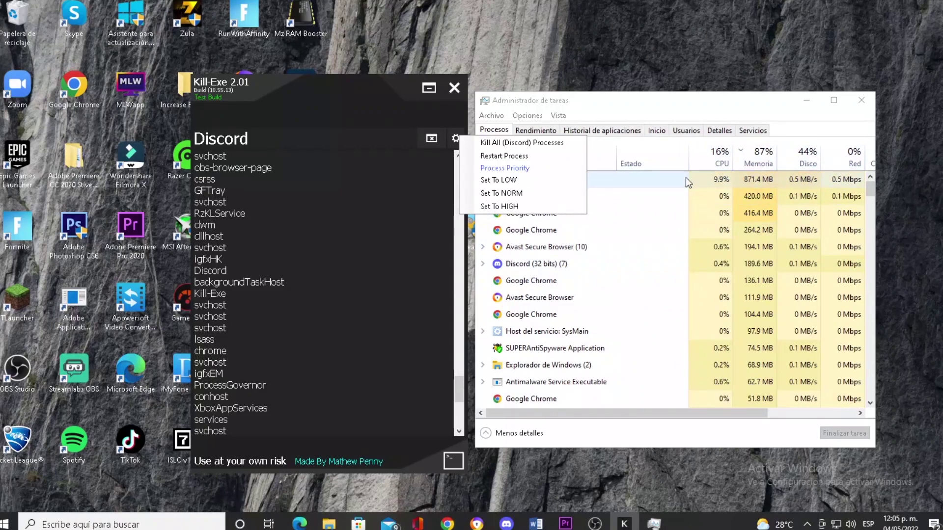
left_click(506, 67)
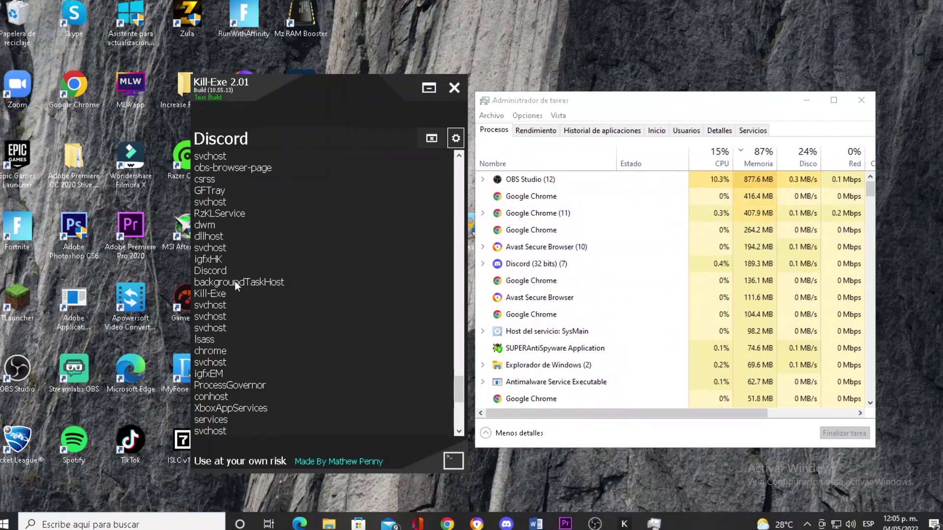
- Select a chrome process in the Kill-Exe list and open its kill, restart and priority options
scroll(267, 263, "down", 4)
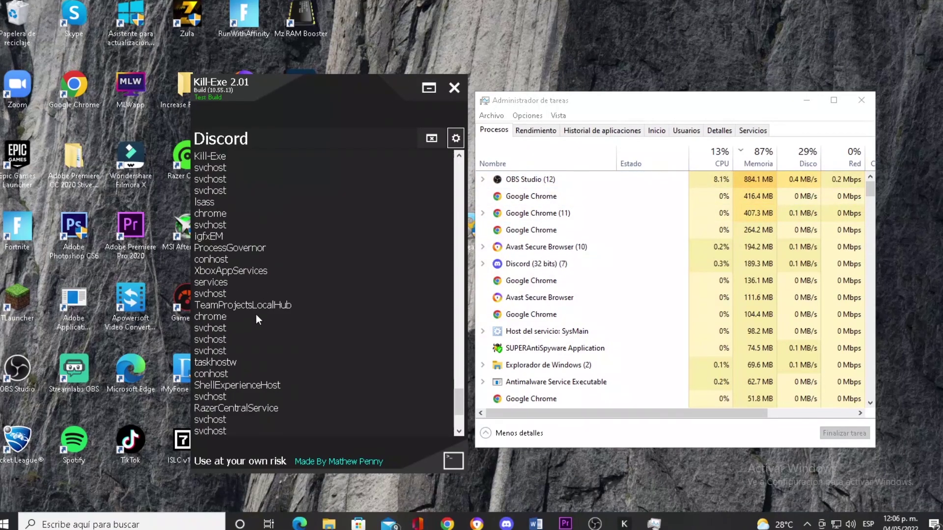
left_click(260, 316)
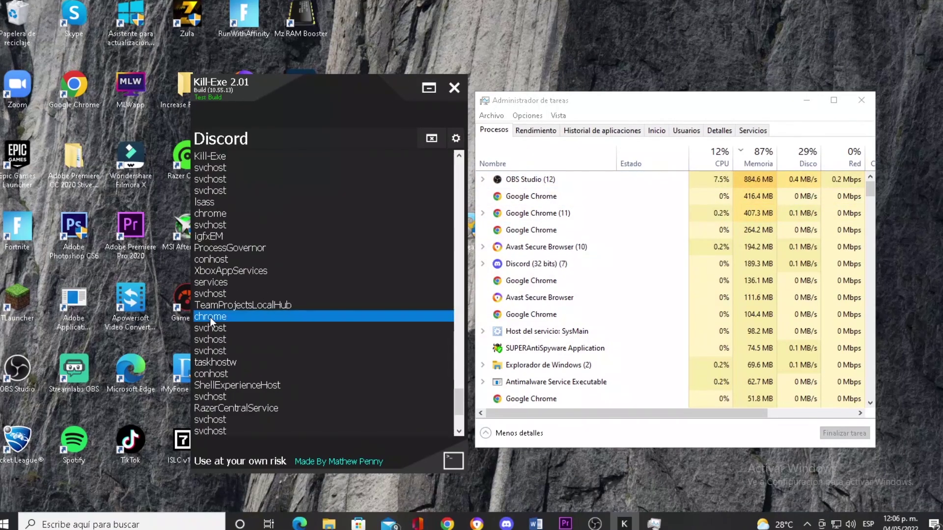
left_click(460, 137)
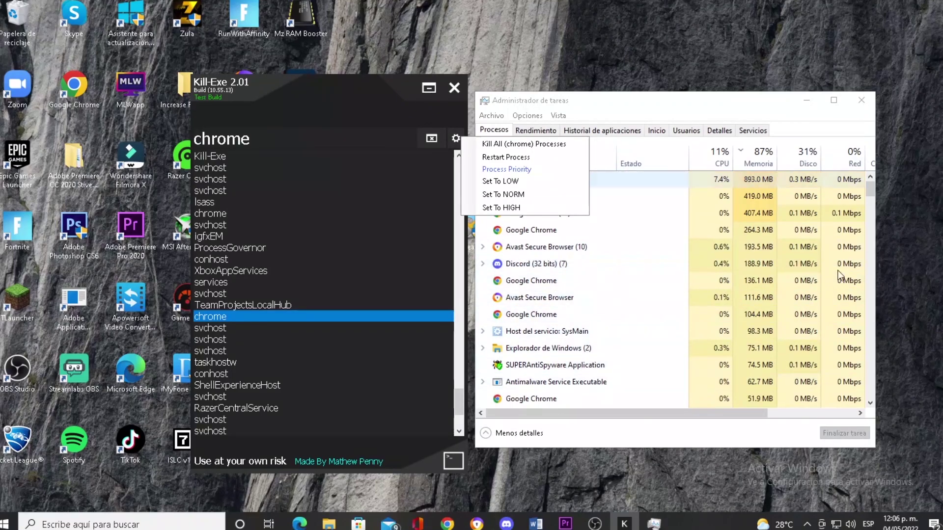
scroll(656, 346, "down", 1)
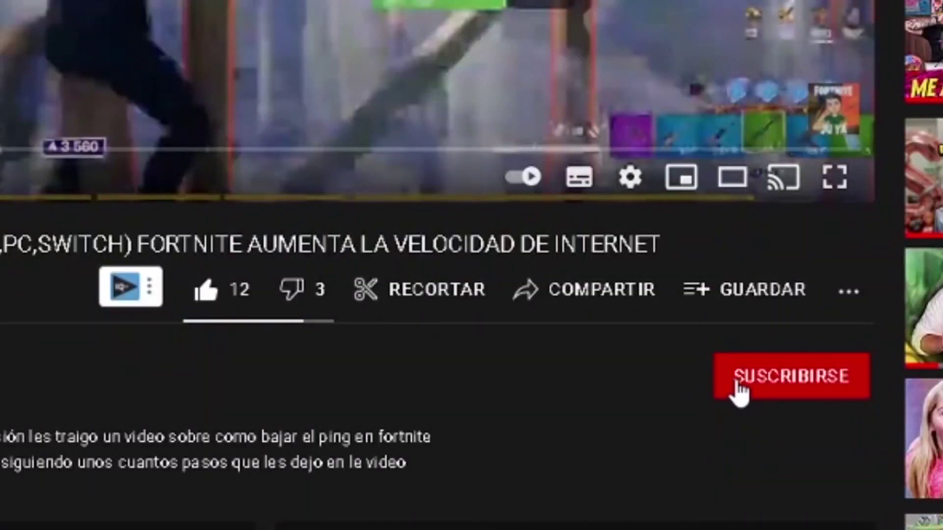
- Switch to YouTube, subscribe to the video's channel and set its notifications to Todas
left_click(741, 389)
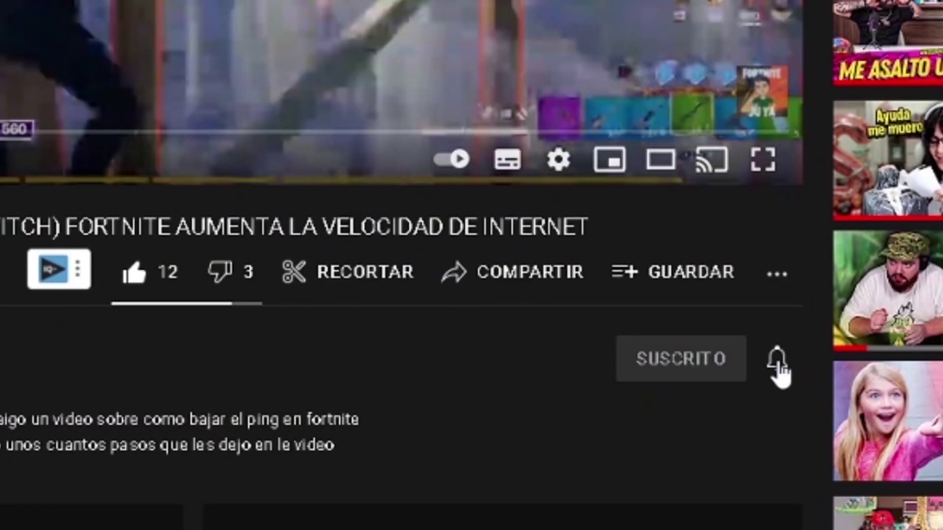
left_click(849, 377)
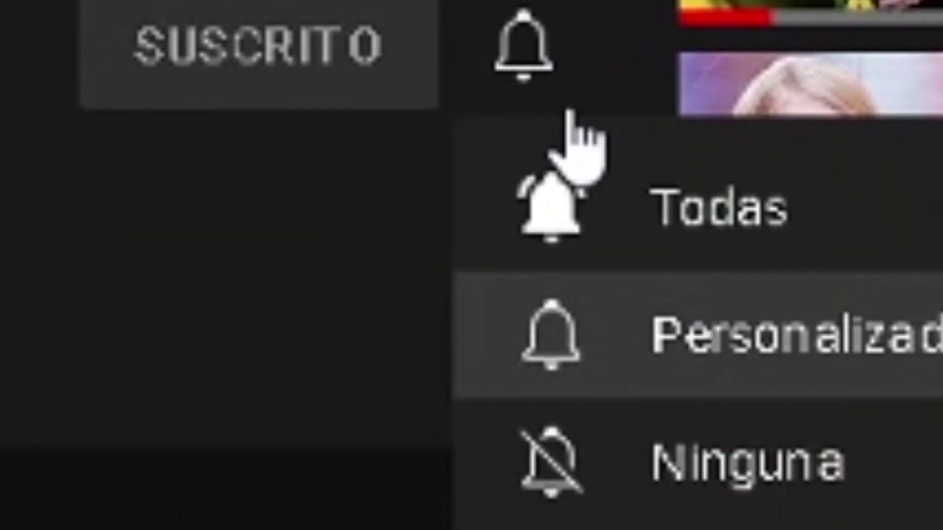
left_click(645, 197)
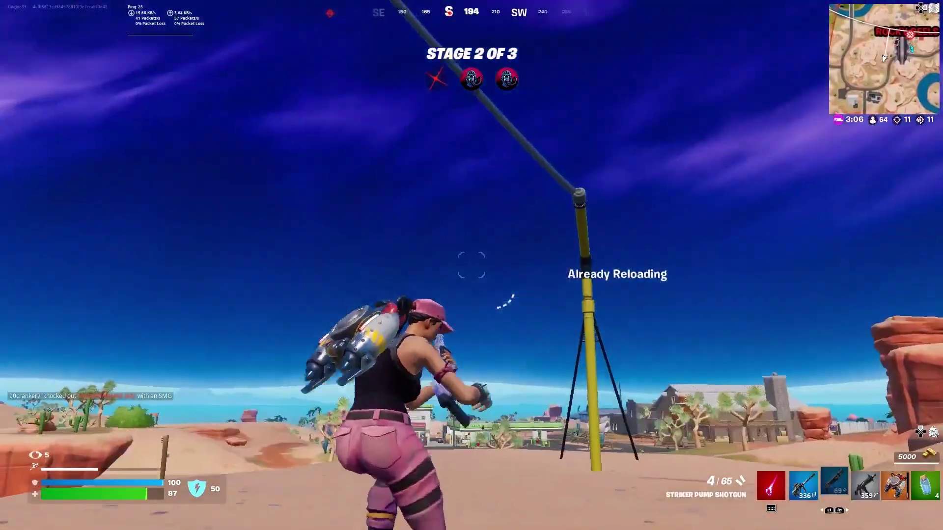
key("e")
key("1")
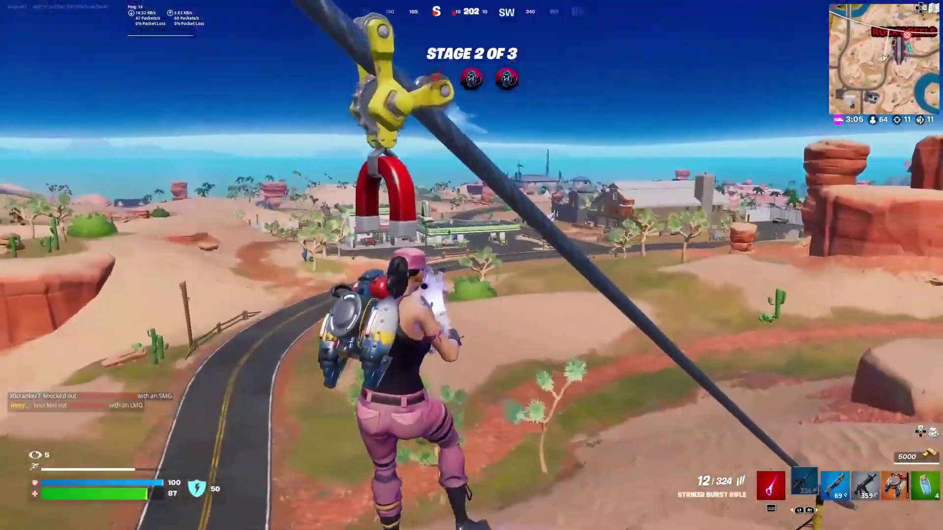
key("r")
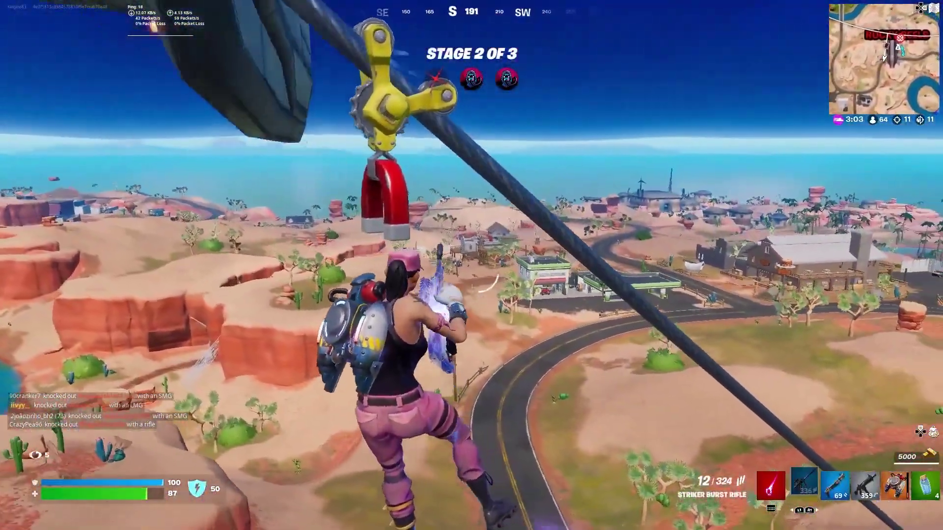
key("space")
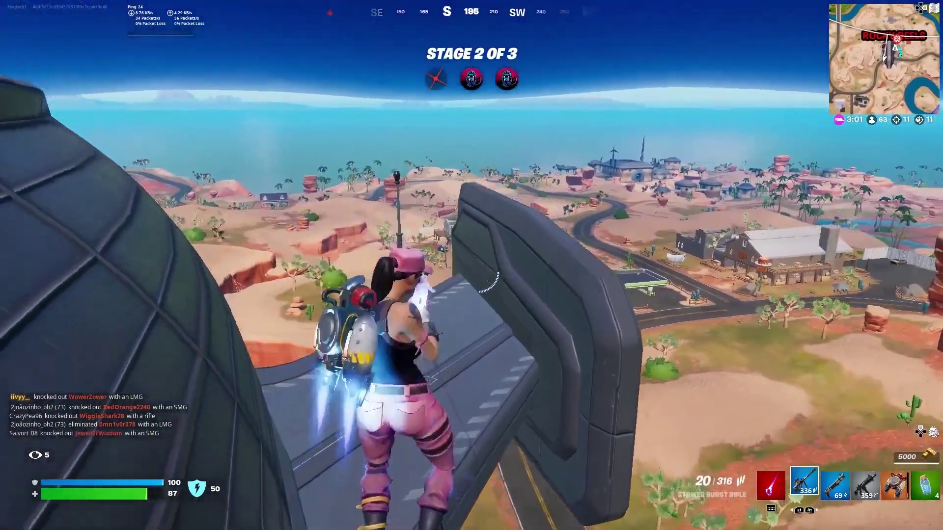
right_click(471, 265)
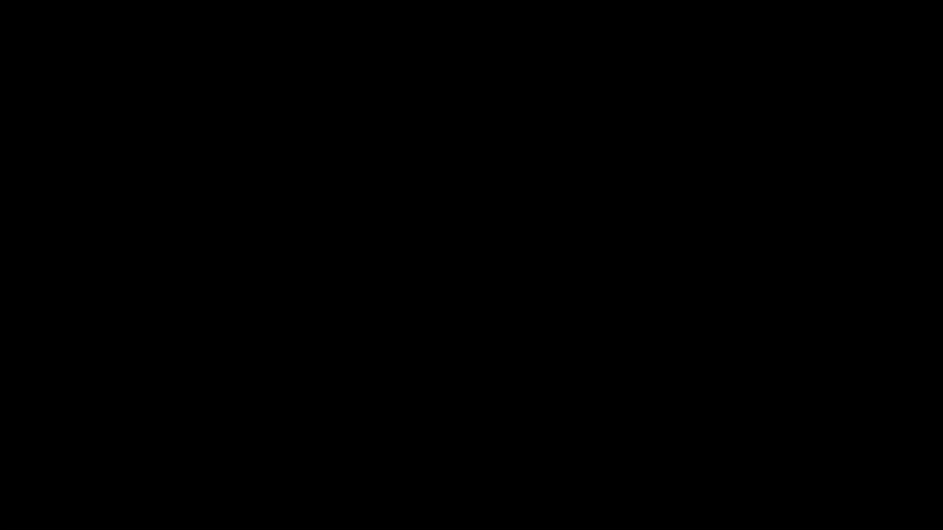